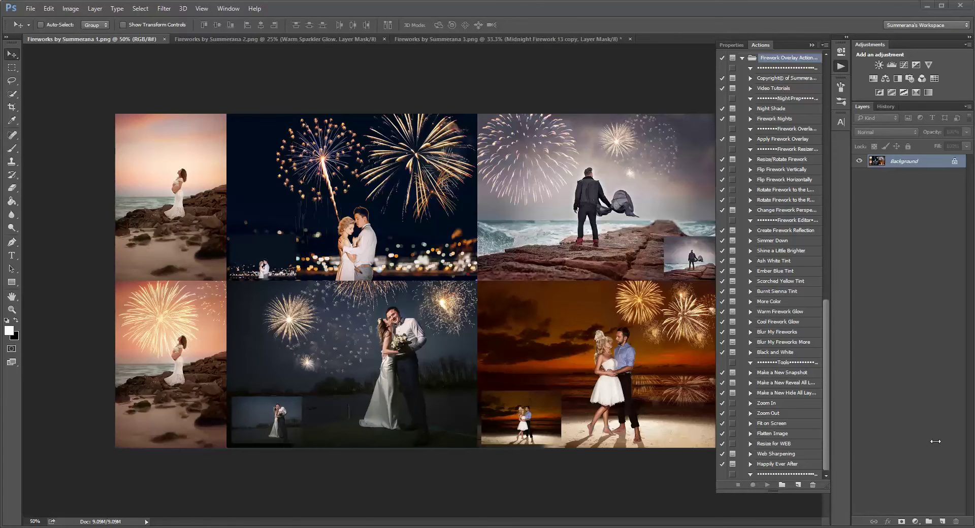
# Bring up the Fireworks by Summerana 2.png couple photo and select the Night Shade action.
pyautogui.click(253, 39)
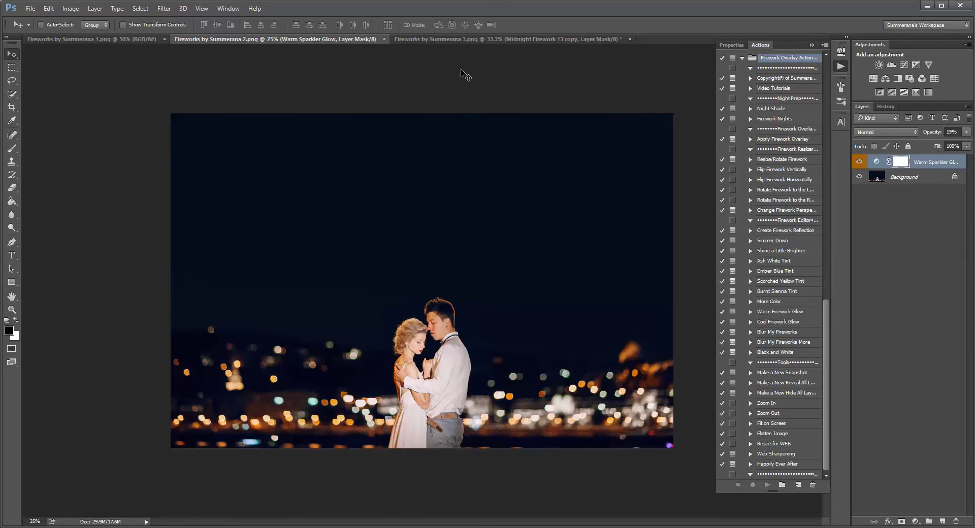
pyautogui.click(784, 140)
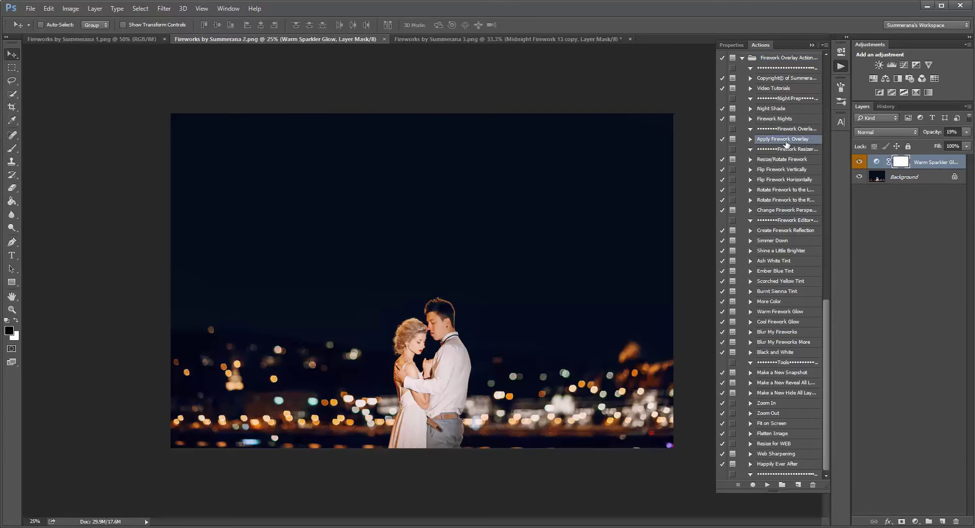
pyautogui.click(778, 109)
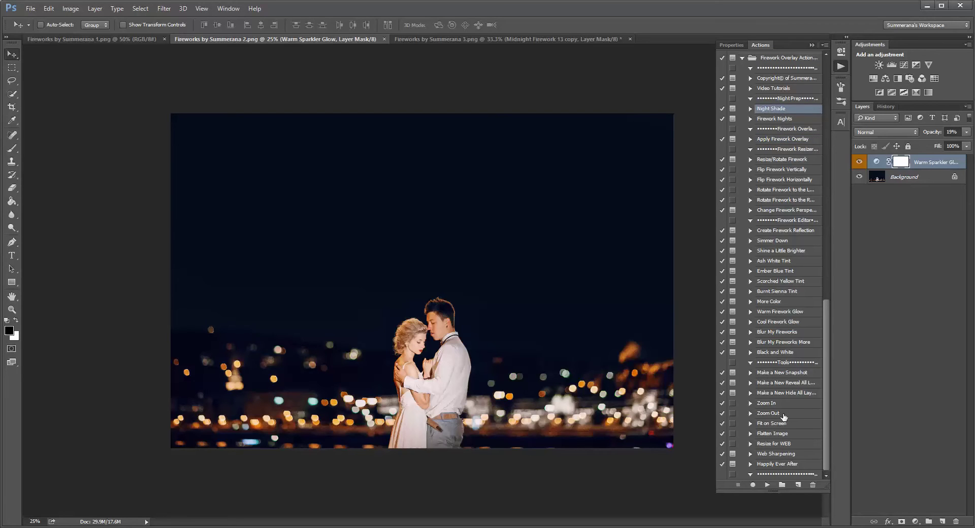
# Run the Night Shade action through its messages, then toggle the new layer to compare.
pyautogui.click(766, 485)
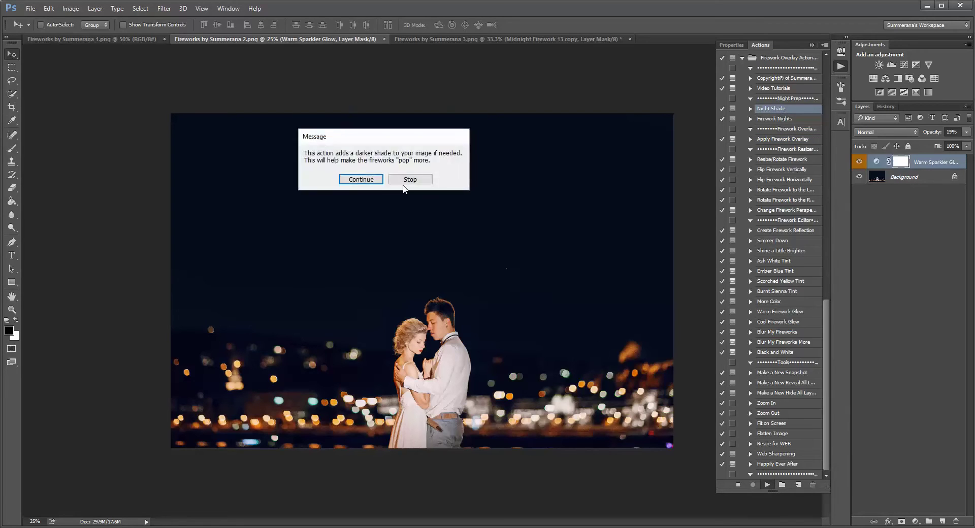
pyautogui.click(368, 182)
pyautogui.click(413, 210)
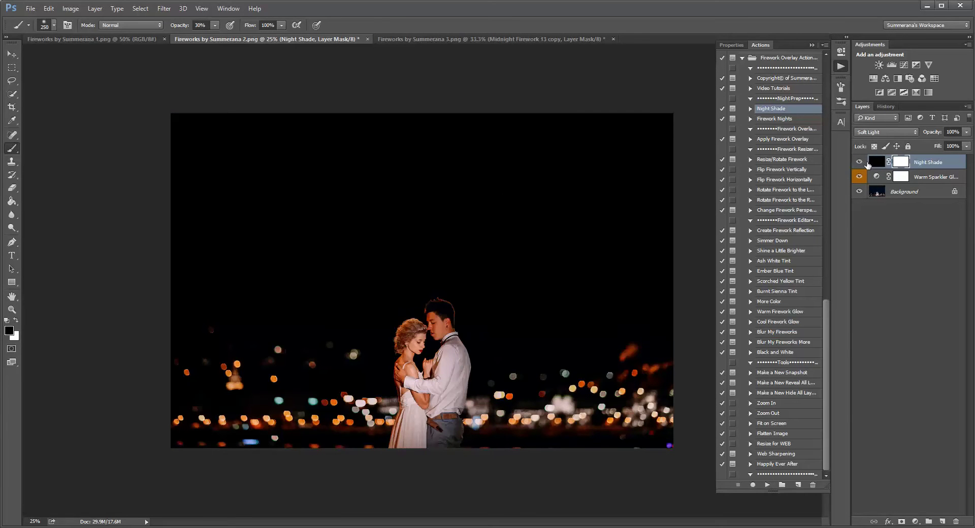
pyautogui.click(861, 163)
pyautogui.click(861, 162)
# Paint the couple back to brightness on the Night Shade mask with a 500 px soft brush.
pyautogui.click(51, 25)
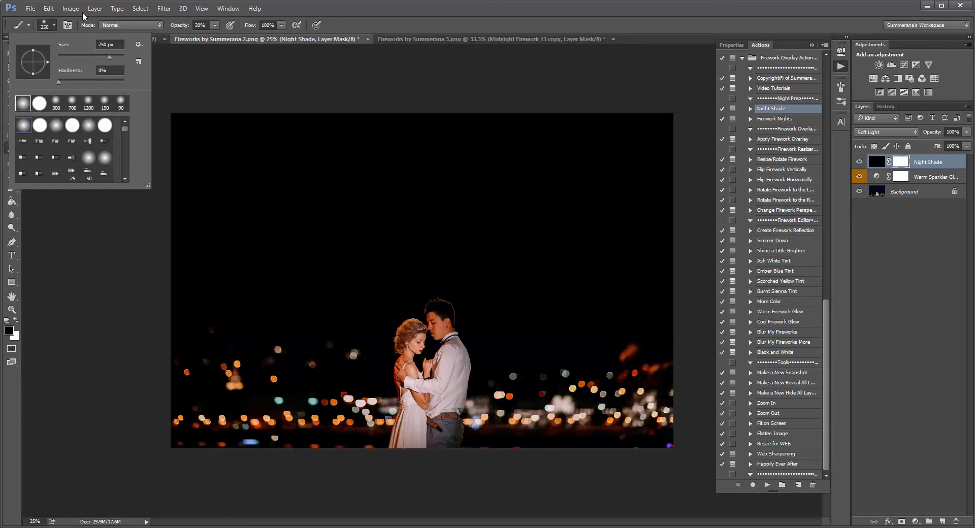
pyautogui.press('Escape')
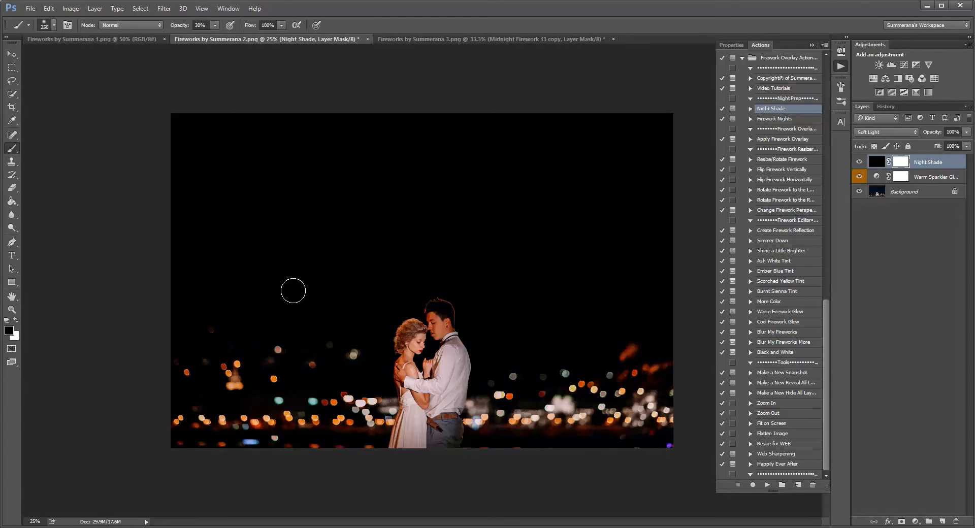
pyautogui.press(']')
pyautogui.press(']')
pyautogui.press(']')
pyautogui.press(']')
pyautogui.press(']')
pyautogui.press(']')
pyautogui.press(']')
pyautogui.press('[')
pyautogui.press('[')
pyautogui.press('[')
pyautogui.press('[')
pyautogui.press('[')
pyautogui.press('[')
pyautogui.moveTo(413, 336)
pyautogui.mouseDown()
pyautogui.moveTo(426, 414)
pyautogui.moveTo(437, 394)
pyautogui.moveTo(440, 313)
pyautogui.moveTo(461, 381)
pyautogui.moveTo(444, 342)
pyautogui.moveTo(450, 439)
pyautogui.moveTo(424, 430)
pyautogui.moveTo(411, 348)
pyautogui.moveTo(435, 362)
pyautogui.moveTo(446, 313)
pyautogui.moveTo(437, 428)
pyautogui.moveTo(445, 413)
pyautogui.moveTo(427, 451)
pyautogui.mouseUp()
pyautogui.press(']')
pyautogui.press(']')
pyautogui.press(']')
pyautogui.press(']')
pyautogui.press(']')
pyautogui.press(']')
pyautogui.press(']')
pyautogui.press(']')
pyautogui.press(']')
pyautogui.press(']')
pyautogui.press(']')
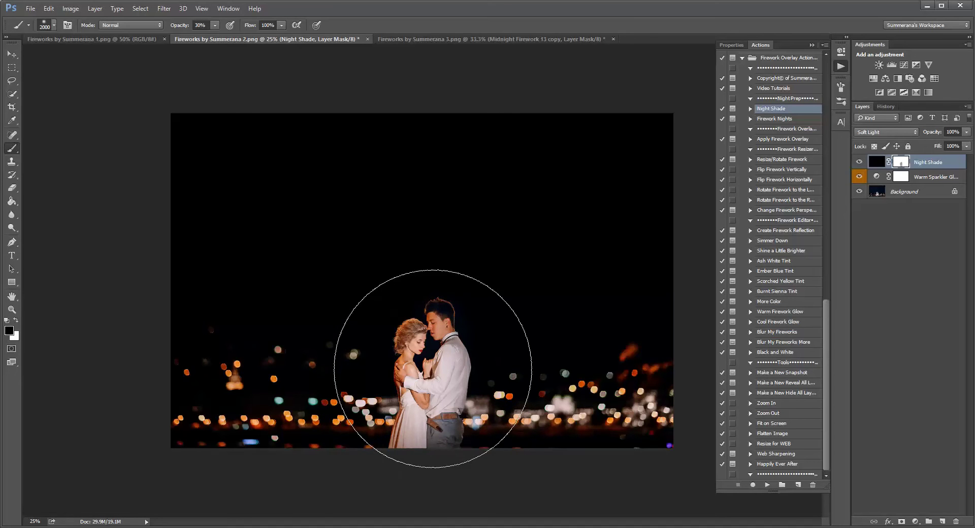
pyautogui.press(']')
pyautogui.press(']')
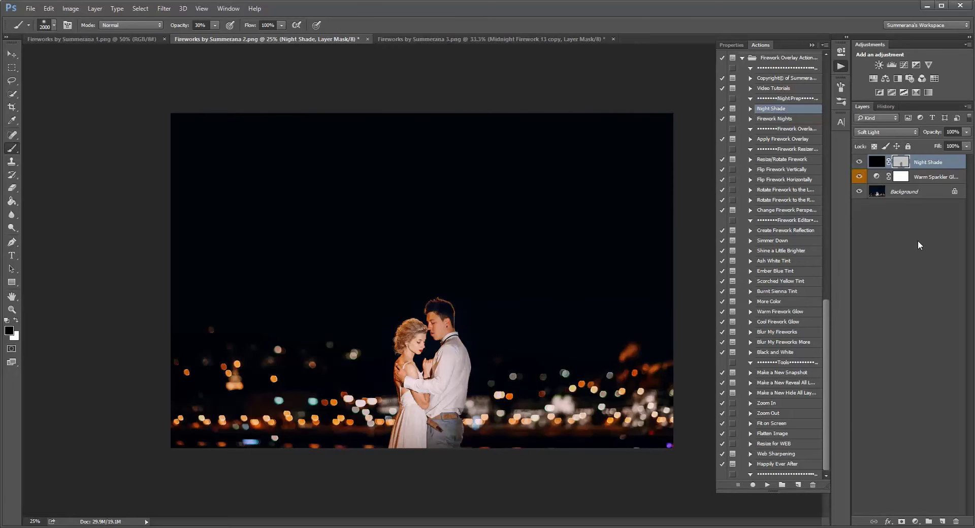
# Set the Night Shade layer opacity to 64%.
pyautogui.click(967, 146)
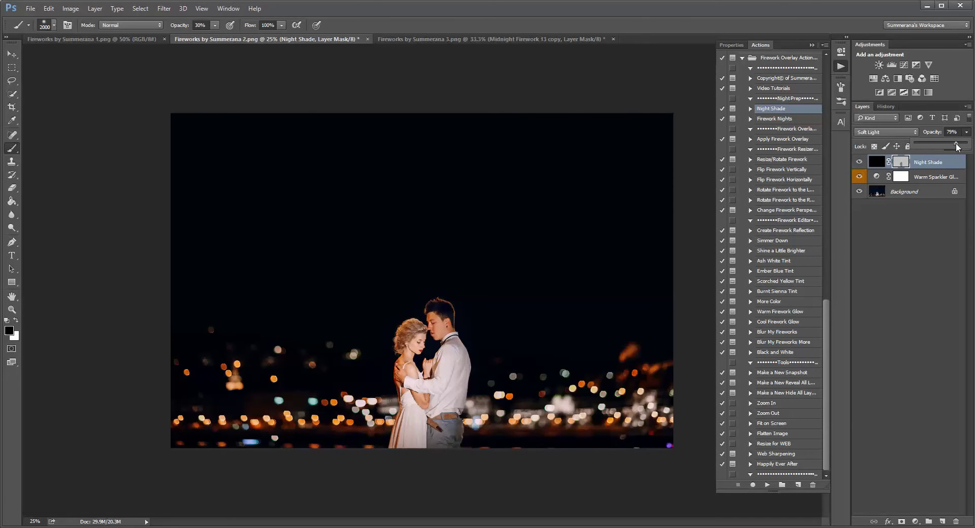
pyautogui.moveTo(974, 150); pyautogui.dragTo(875, 150)
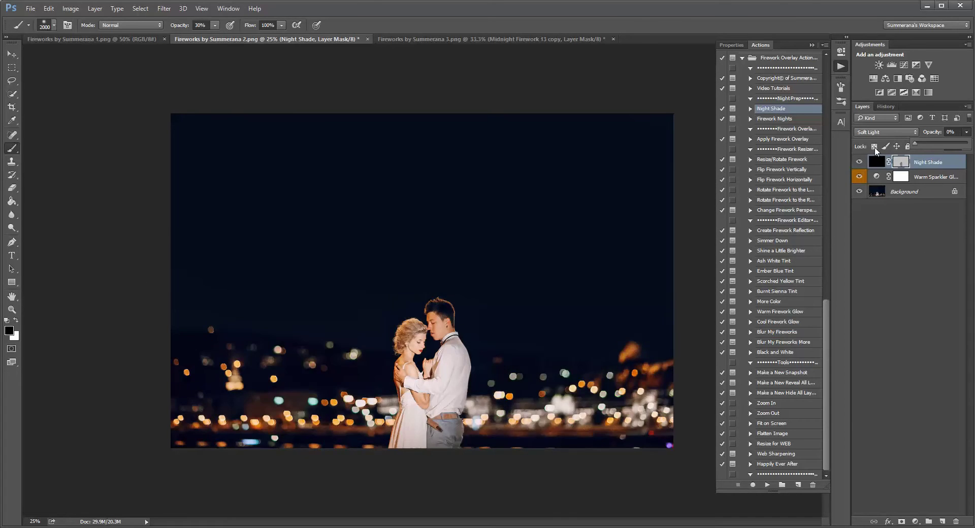
pyautogui.moveTo(969, 161); pyautogui.dragTo(957, 160)
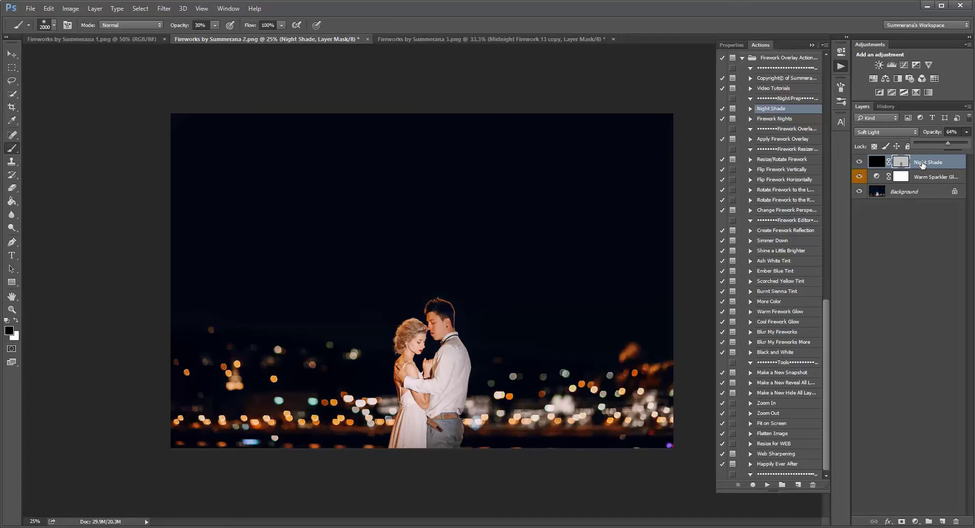
# Run the Firework Nights action, continuing past both messages.
pyautogui.click(876, 161)
pyautogui.click(767, 120)
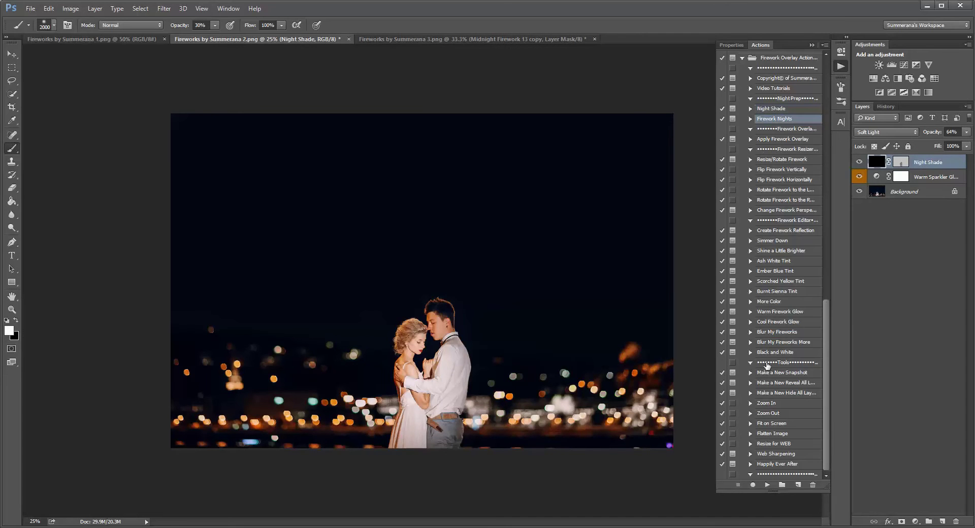
pyautogui.click(768, 485)
pyautogui.click(366, 178)
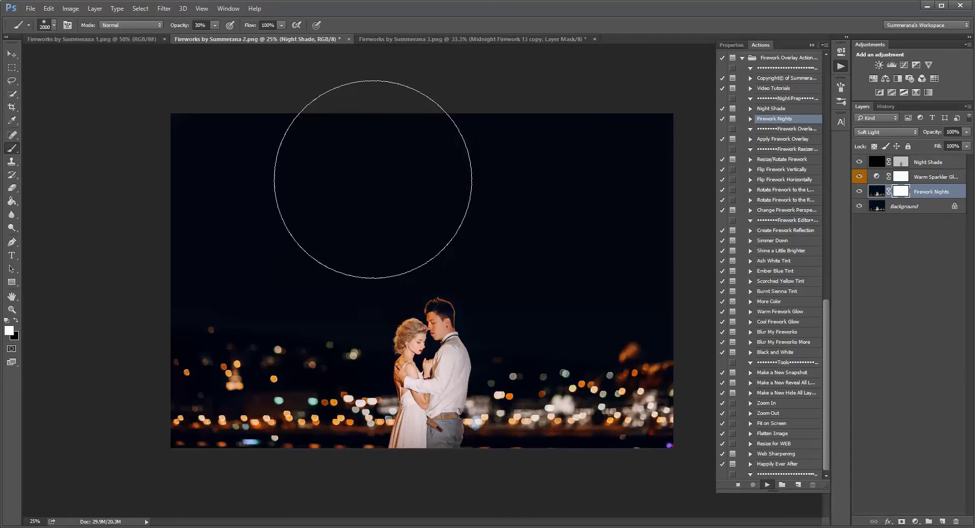
pyautogui.click(409, 212)
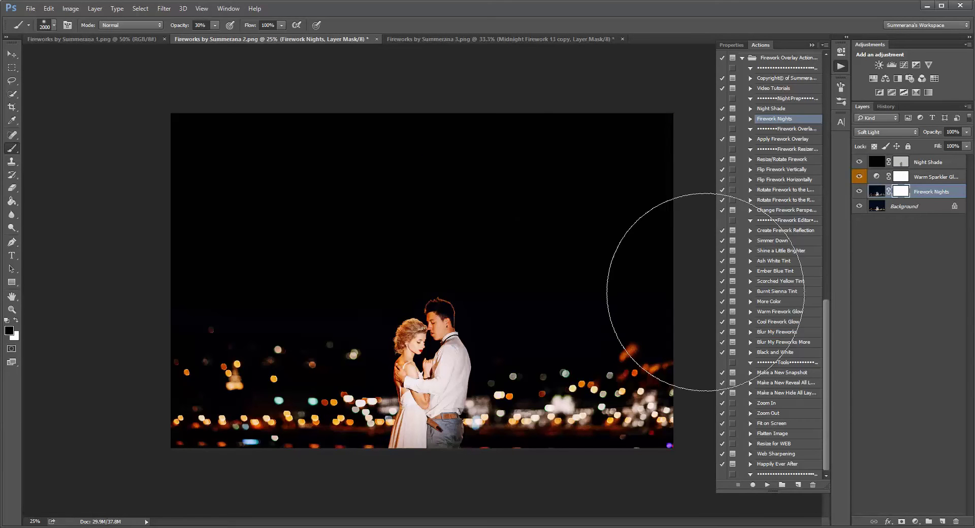
# Mask the Firework Nights effect around the man's head with a 900 px brush and lower its opacity.
pyautogui.press('[')
pyautogui.press('[')
pyautogui.press('[')
pyautogui.press('[')
pyautogui.press('[')
pyautogui.press('[')
pyautogui.press('[')
pyautogui.press('[')
pyautogui.press('[')
pyautogui.press('[')
pyautogui.press('[')
pyautogui.press('[')
pyautogui.press('[')
pyautogui.press('[')
pyautogui.press('[')
pyautogui.press('[')
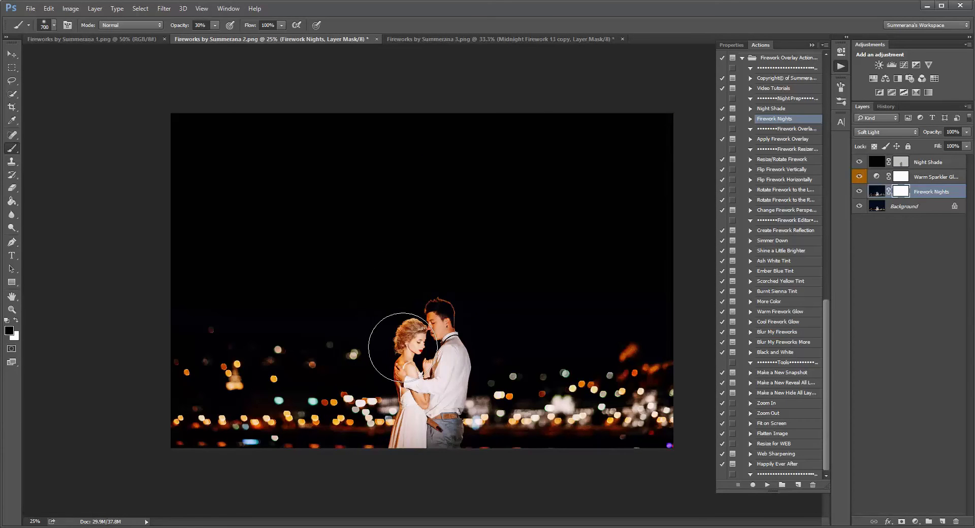
pyautogui.click(442, 331)
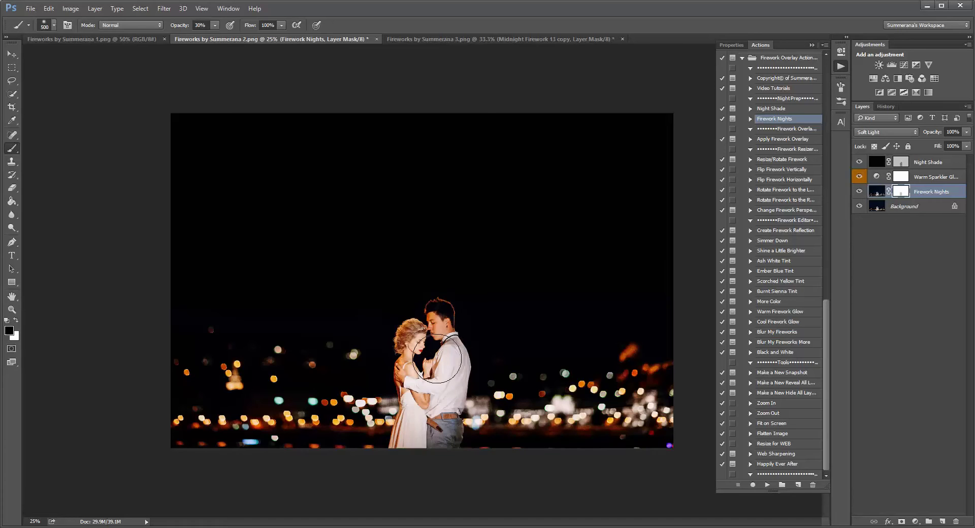
pyautogui.press(']')
pyautogui.press(']')
pyautogui.press(']')
pyautogui.press(']')
pyautogui.press(']')
pyautogui.press(']')
pyautogui.press(']')
pyautogui.press(']')
pyautogui.press(']')
pyautogui.press(']')
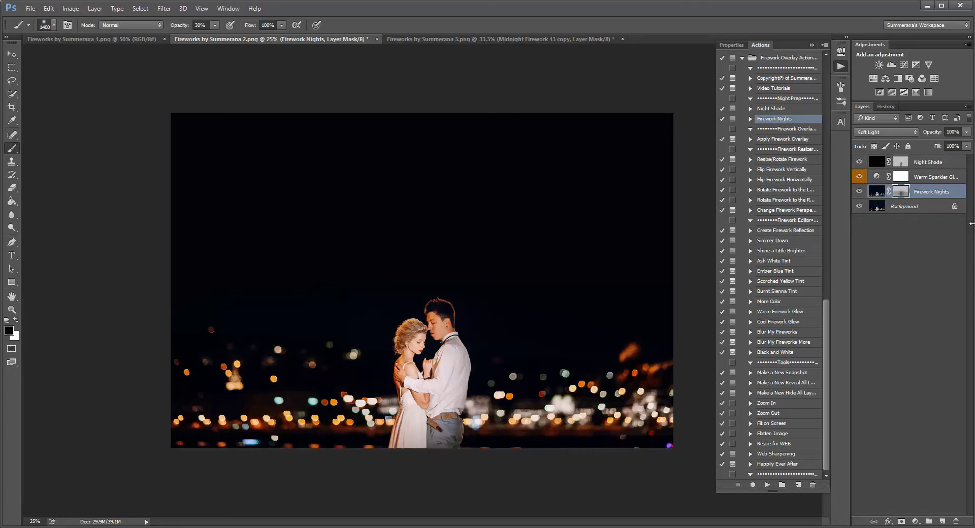
pyautogui.click(967, 132)
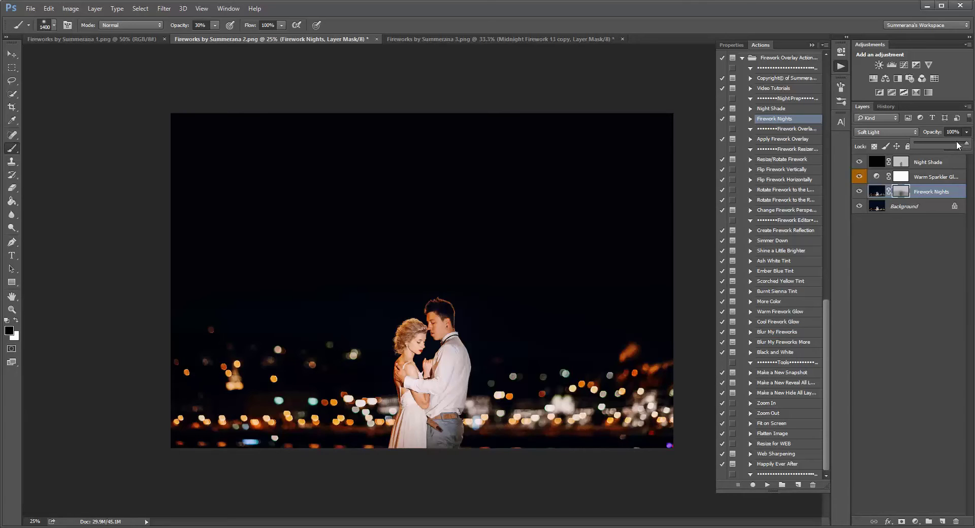
pyautogui.click(929, 162)
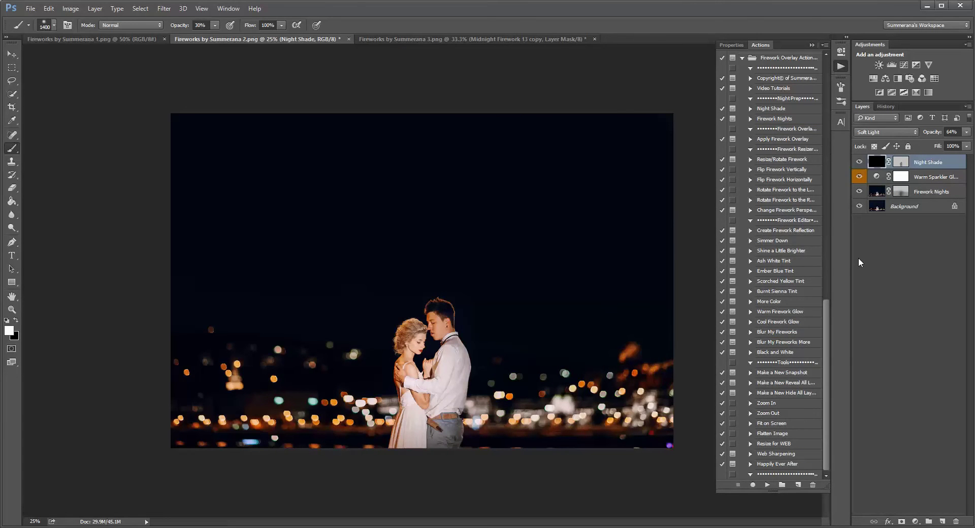
# Run Apply Firework Overlay and place Midnight Firework 2 into the photo.
pyautogui.click(782, 142)
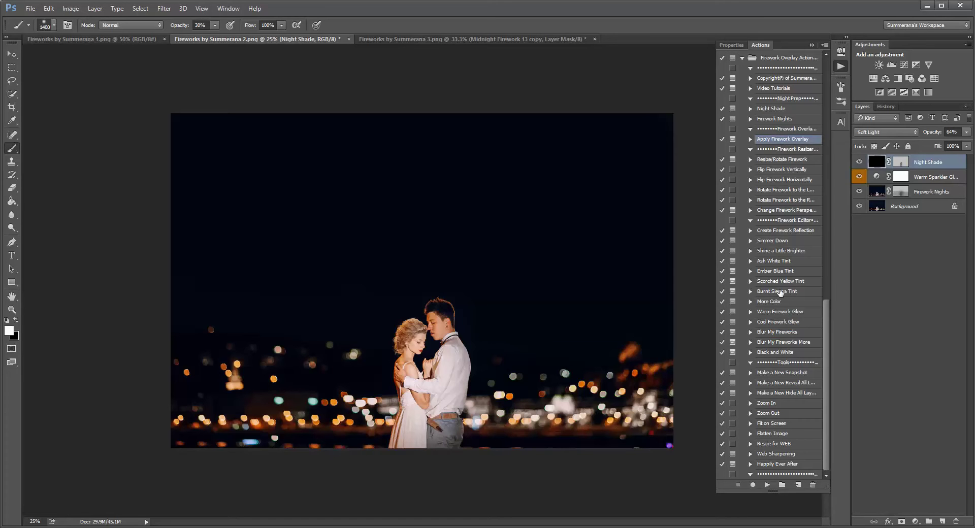
pyautogui.click(767, 485)
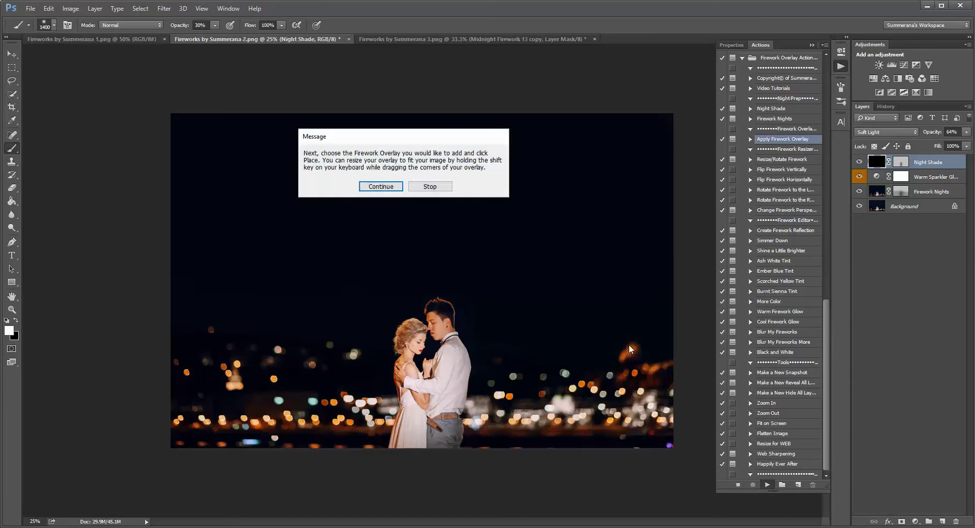
pyautogui.click(375, 187)
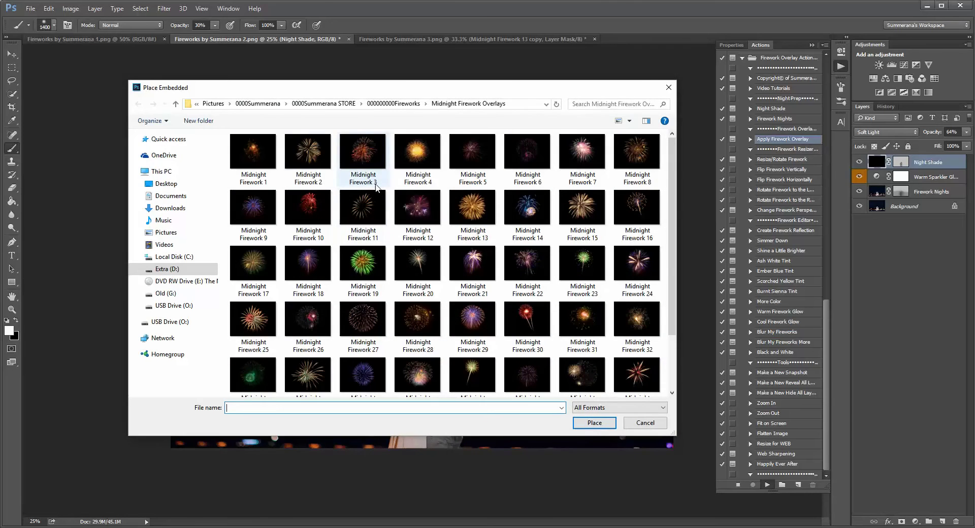
pyautogui.click(307, 155)
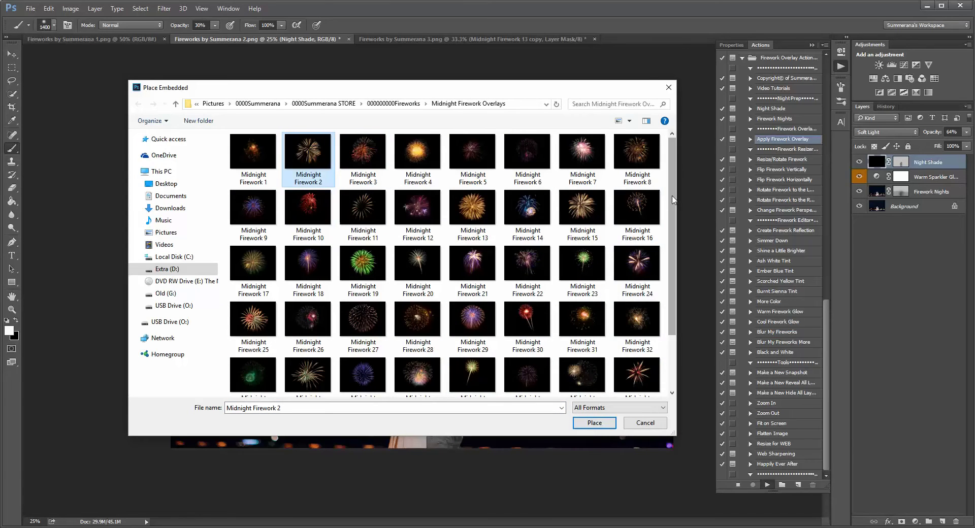
pyautogui.scroll(-2, 366, 203)
pyautogui.scroll(2, 389, 168)
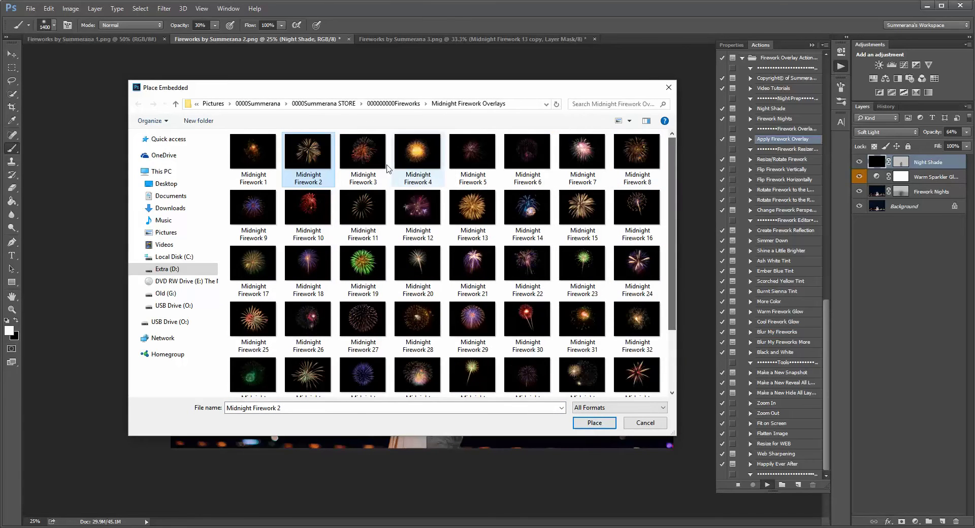
pyautogui.click(592, 423)
# Position and proportionally resize the golden firework in the upper-right sky, commit, and nudge it up-right.
pyautogui.moveTo(371, 353); pyautogui.dragTo(488, 289)
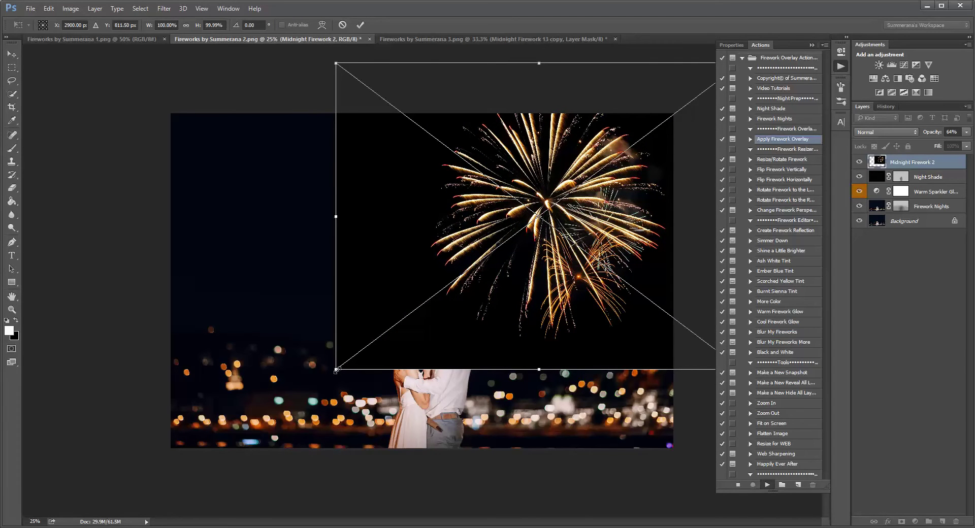
pyautogui.moveTo(336, 370); pyautogui.dragTo(331, 352)
pyautogui.click(186, 25)
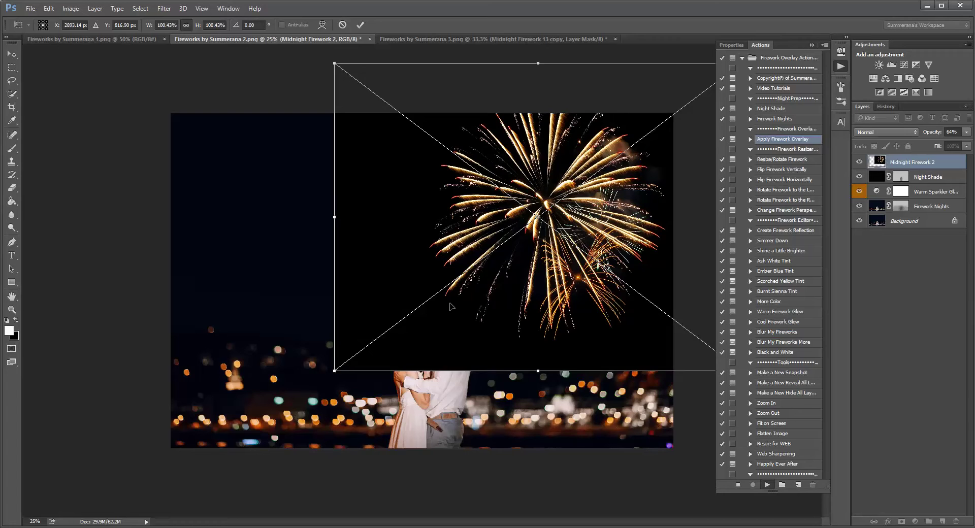
pyautogui.moveTo(478, 294); pyautogui.dragTo(480, 305)
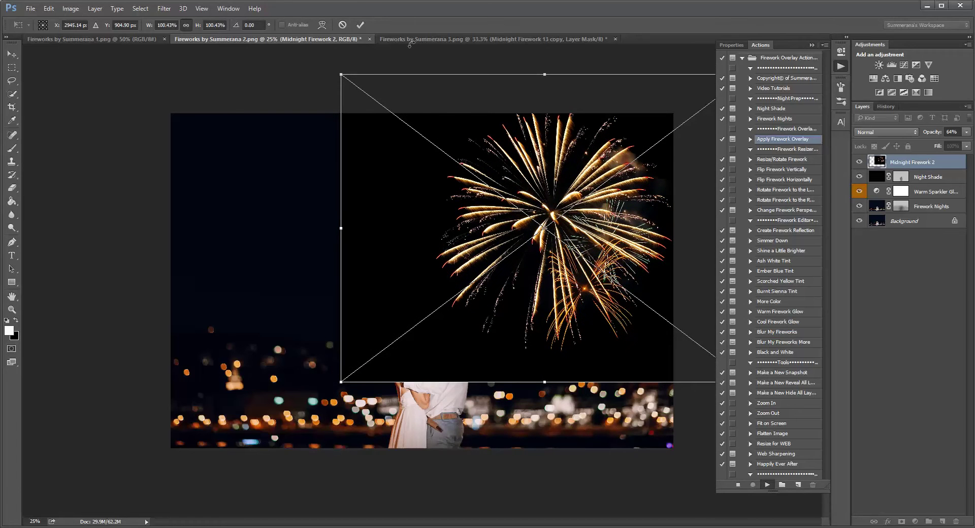
pyautogui.click(360, 25)
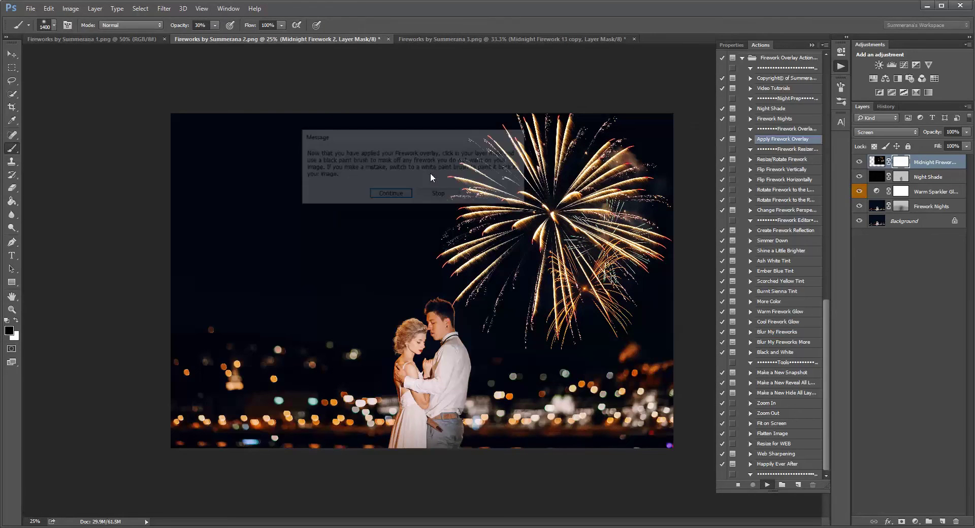
pyautogui.click(391, 195)
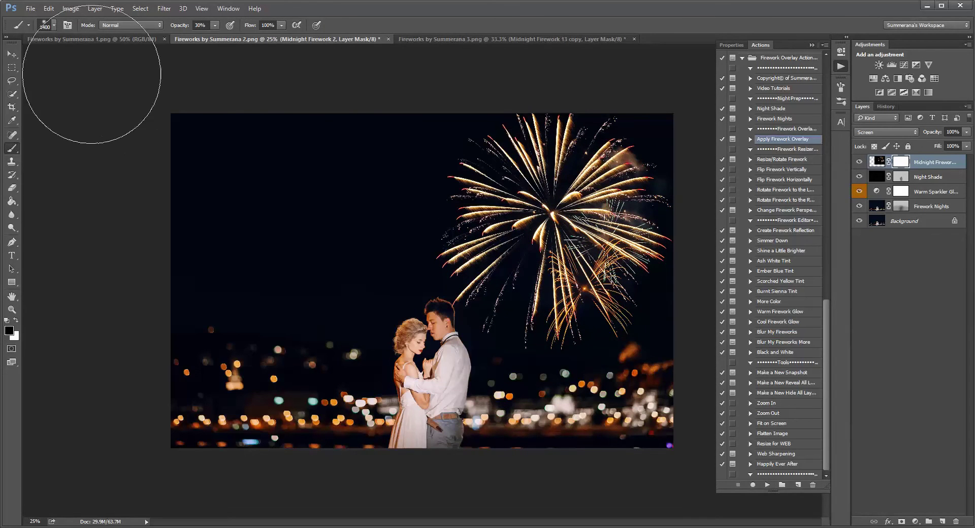
pyautogui.click(11, 56)
pyautogui.moveTo(547, 222); pyautogui.dragTo(555, 206)
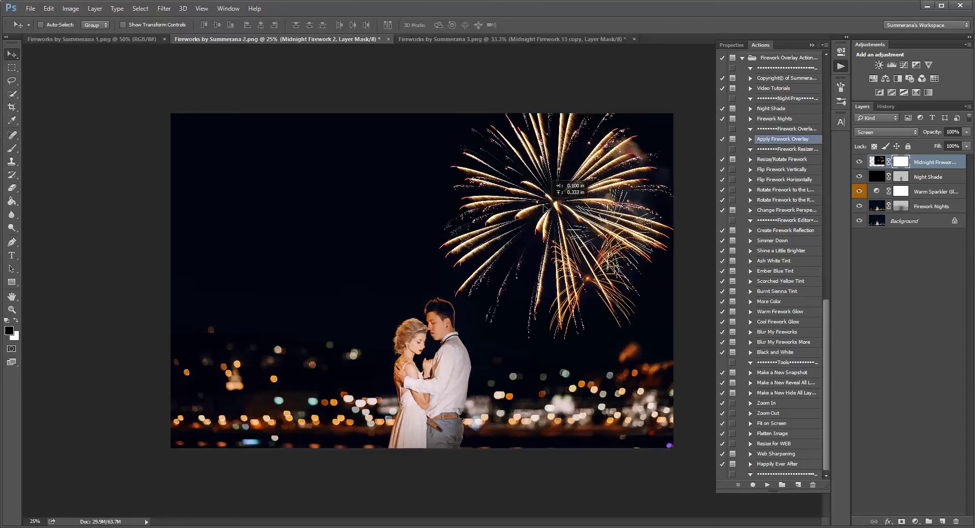
# Run the Change Firework Perspective action on the golden firework.
pyautogui.click(788, 161)
pyautogui.click(790, 179)
pyautogui.click(792, 199)
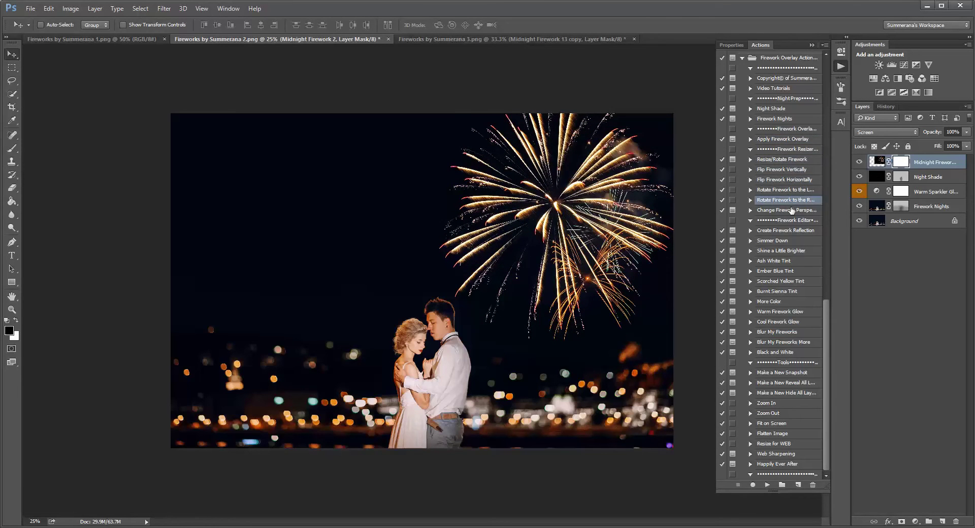
pyautogui.click(793, 209)
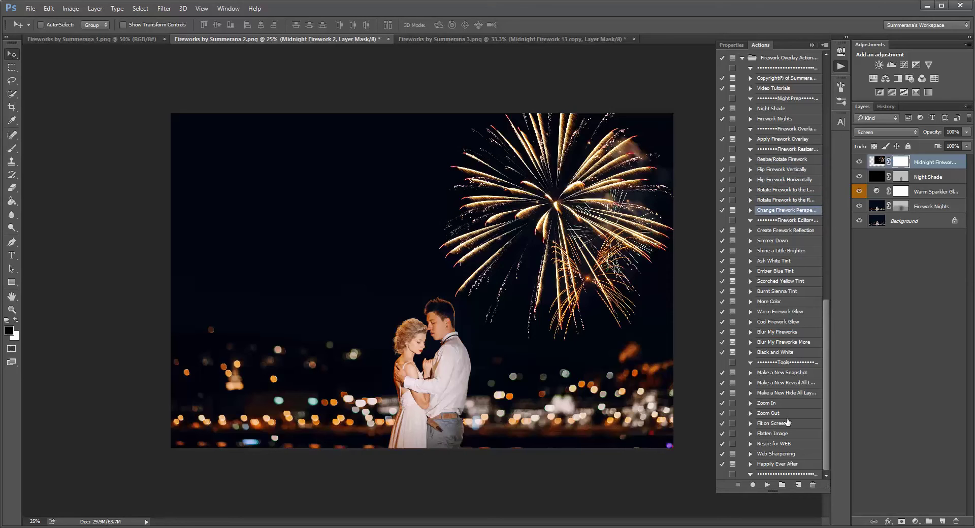
pyautogui.click(767, 485)
pyautogui.click(376, 178)
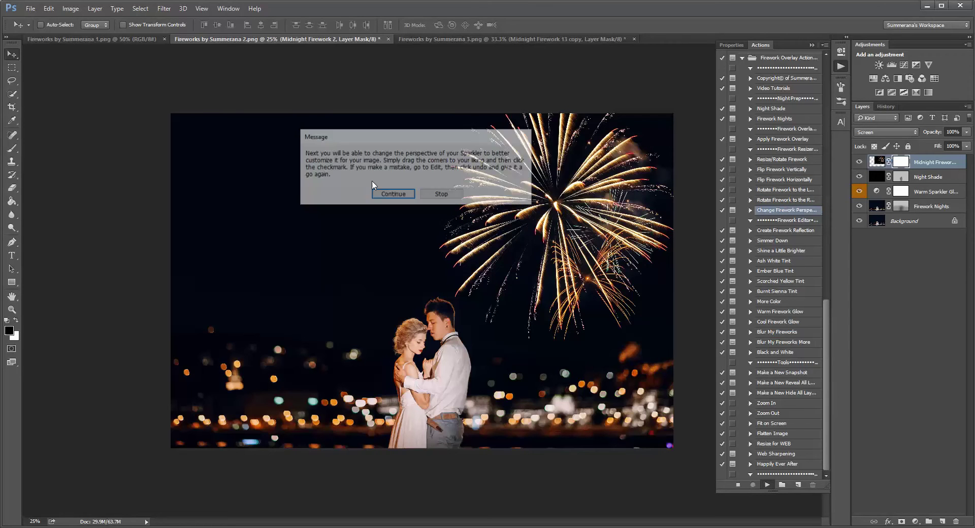
pyautogui.click(376, 194)
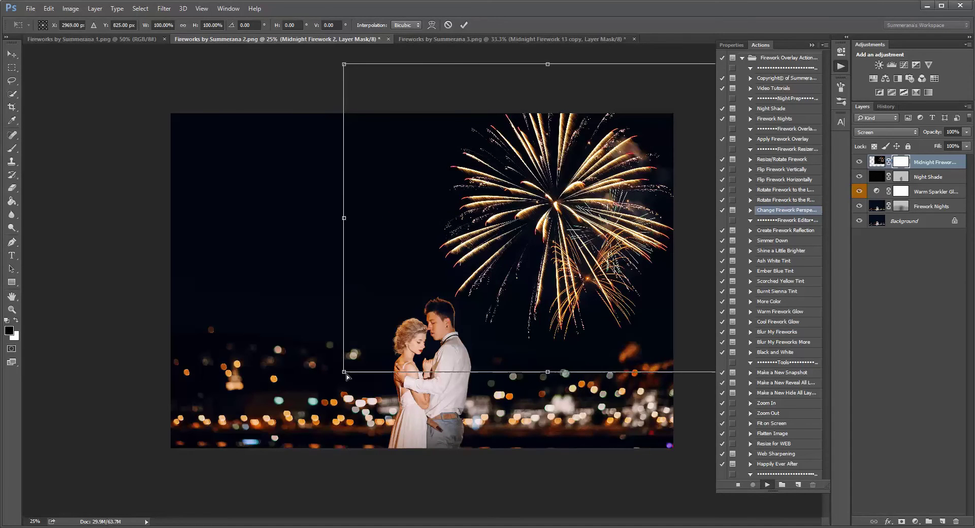
# Skew the firework's left corners to a −14.4° perspective, reposition it, and apply.
pyautogui.moveTo(346, 375); pyautogui.dragTo(370, 368)
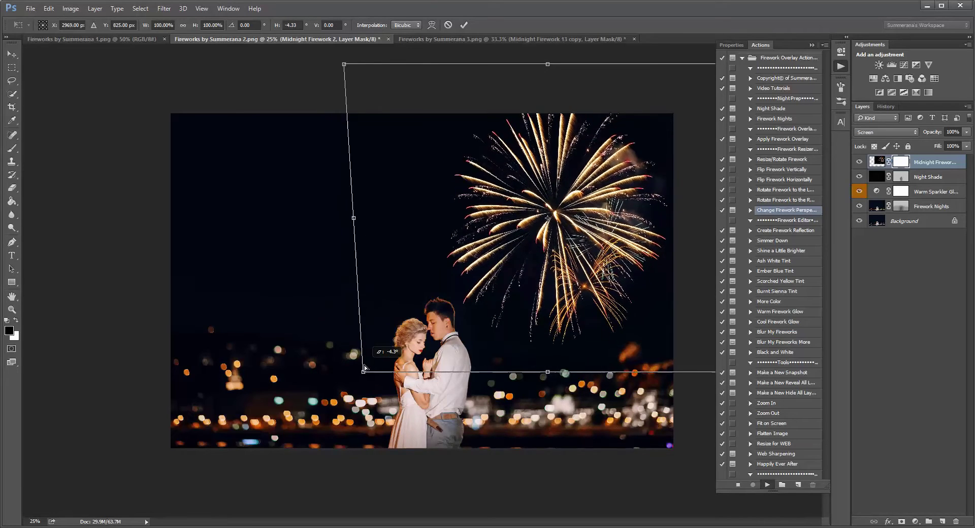
pyautogui.moveTo(345, 66); pyautogui.dragTo(285, 92)
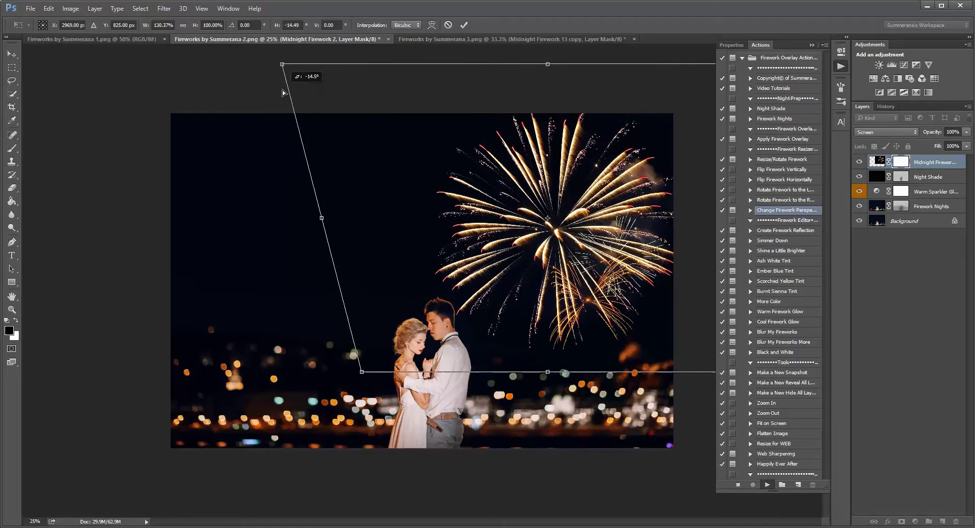
pyautogui.moveTo(608, 232); pyautogui.dragTo(594, 180)
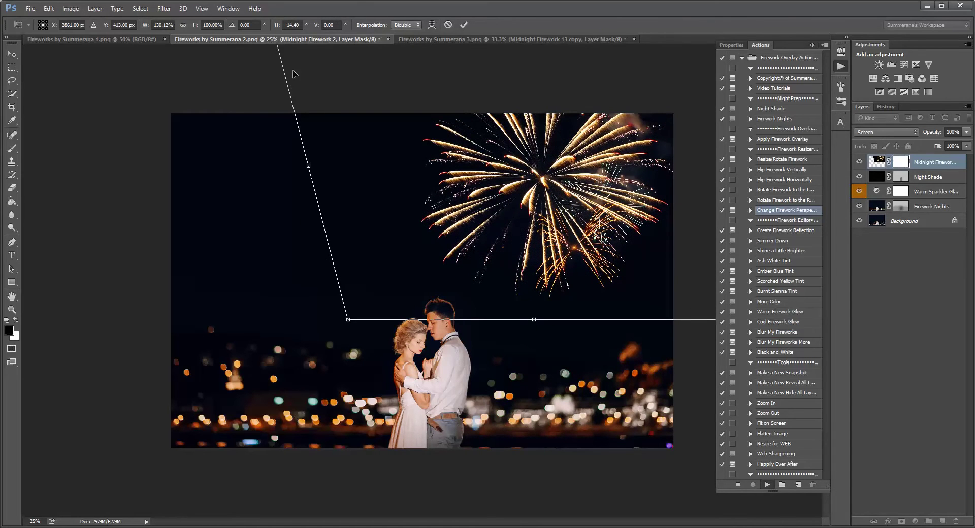
pyautogui.moveTo(402, 141); pyautogui.dragTo(404, 159)
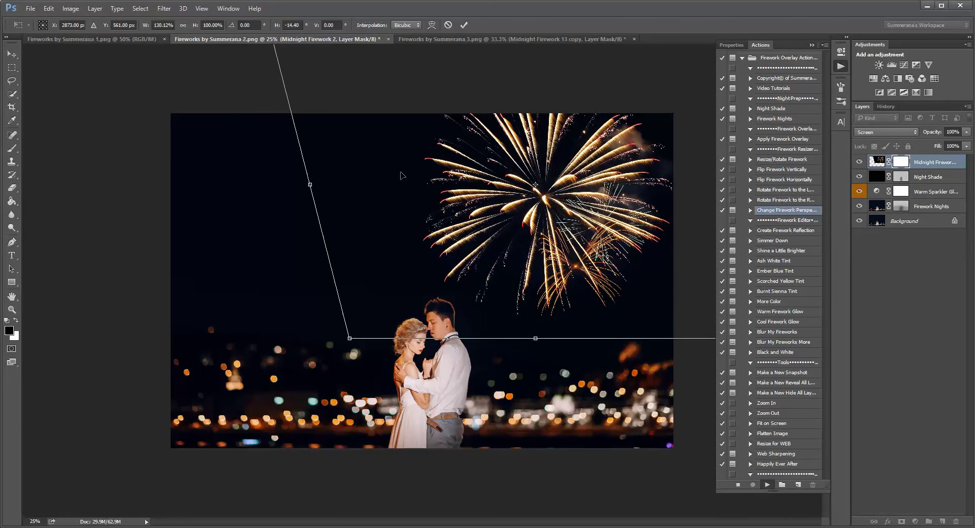
pyautogui.click(449, 26)
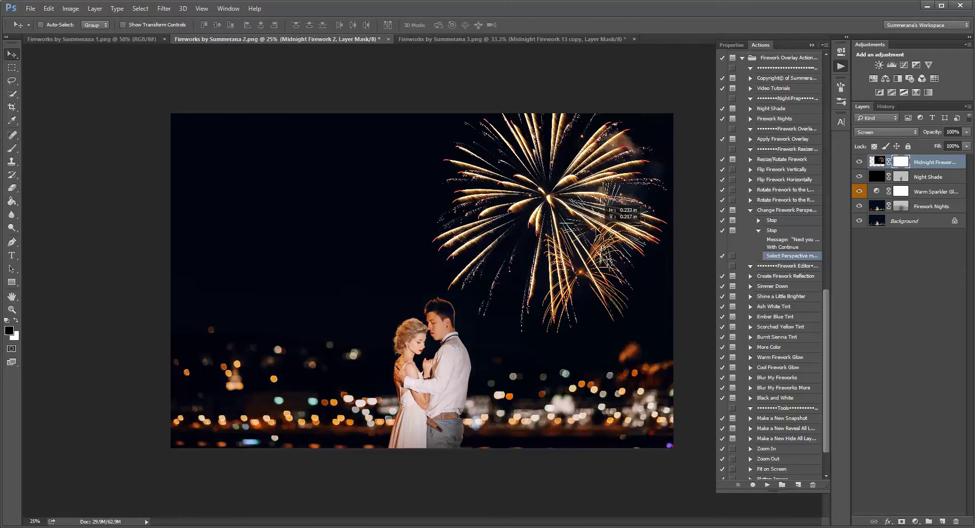
pyautogui.click(752, 210)
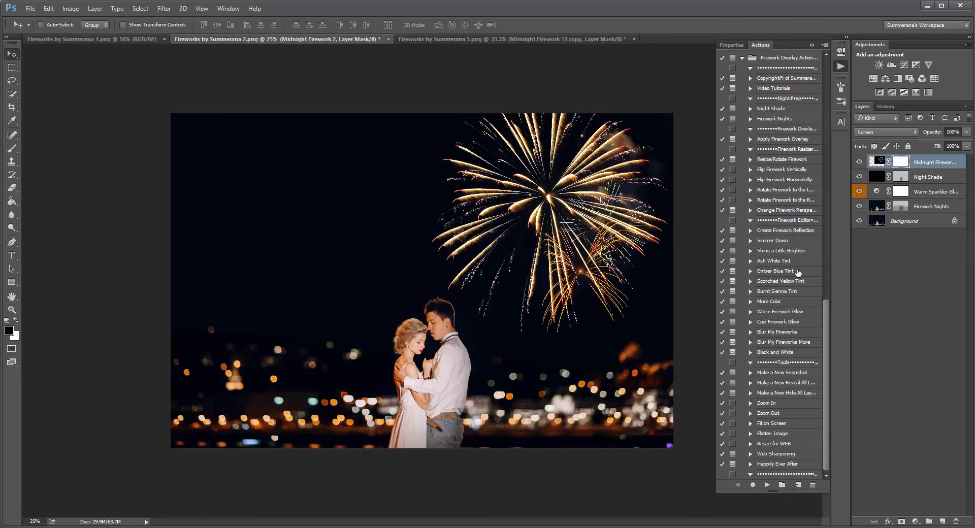
# Run Apply Firework Overlay again and place the Midnight Firework 16 image.
pyautogui.click(788, 140)
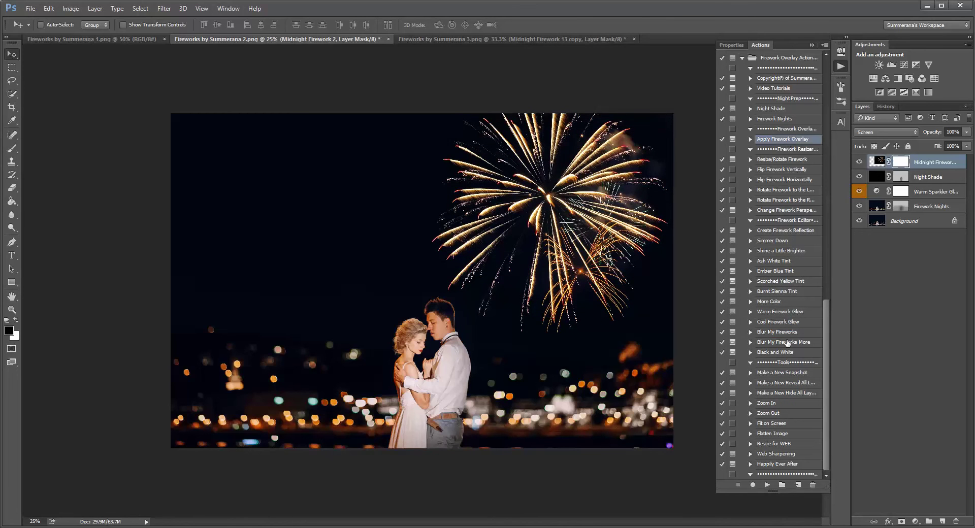
pyautogui.click(768, 485)
pyautogui.click(400, 189)
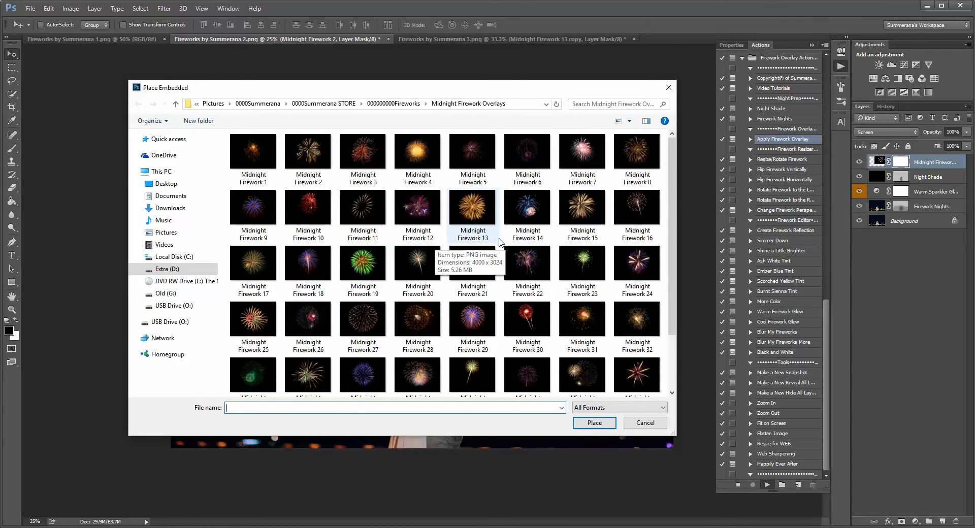
pyautogui.click(638, 207)
pyautogui.click(595, 423)
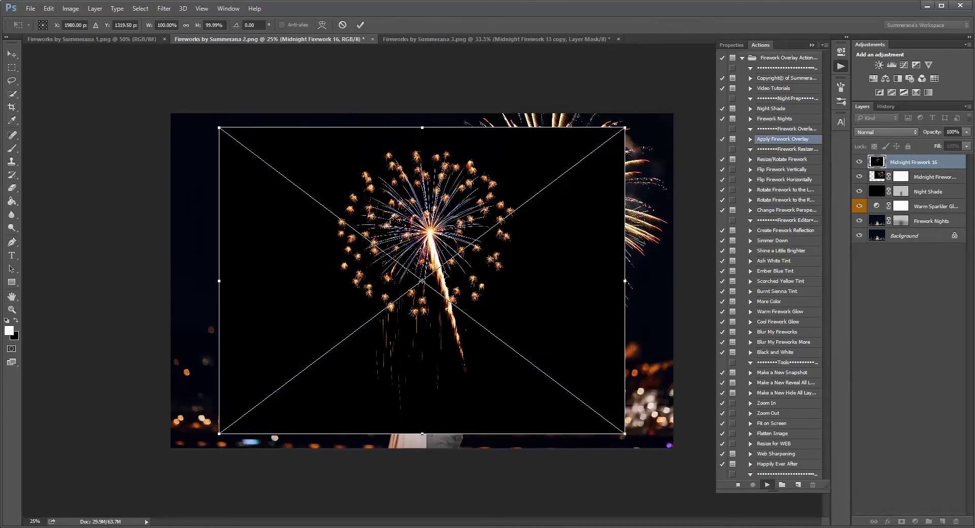
# Position Midnight Firework 16 in the upper-left sky, commit it, and shift it slightly right and down.
pyautogui.moveTo(420, 252)
pyautogui.mouseDown()
pyautogui.moveTo(310, 240)
pyautogui.moveTo(304, 230)
pyautogui.moveTo(326, 228)
pyautogui.moveTo(335, 244)
pyautogui.mouseUp()
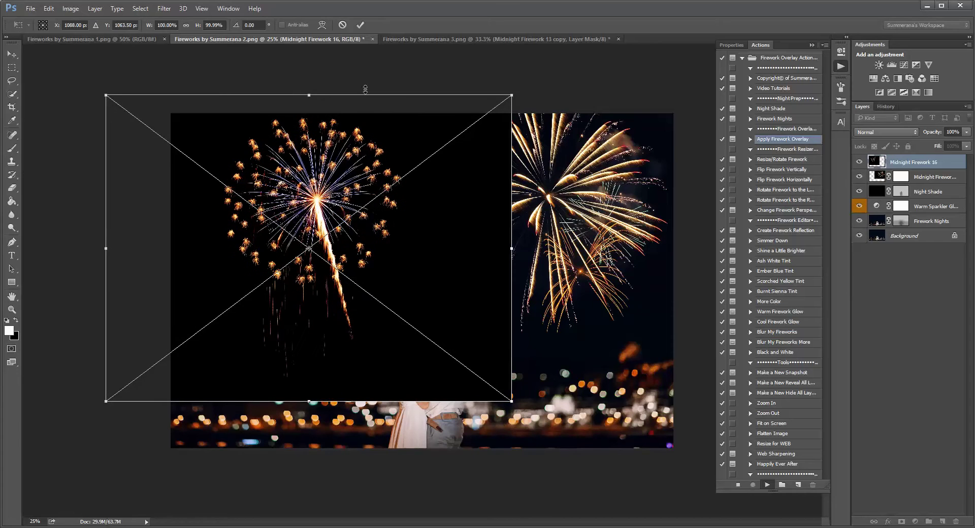
pyautogui.click(360, 25)
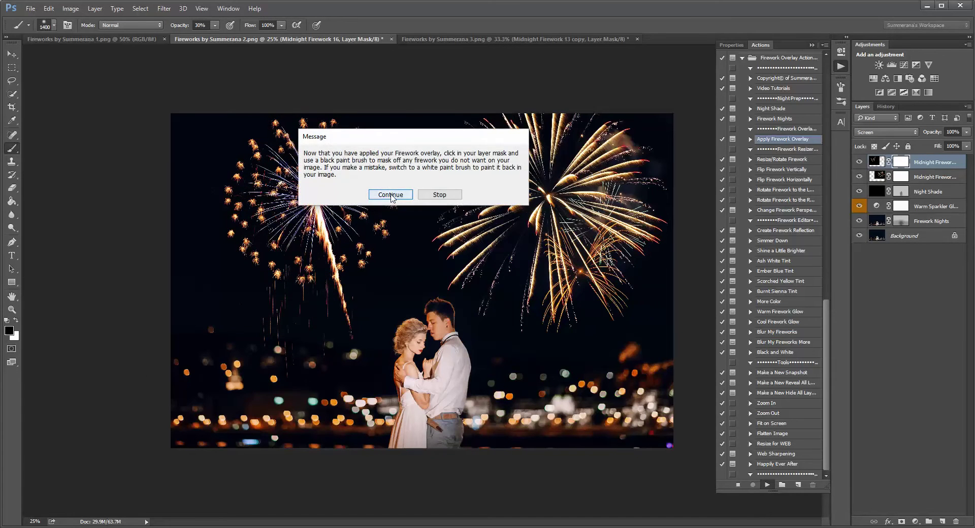
pyautogui.click(392, 194)
pyautogui.click(12, 55)
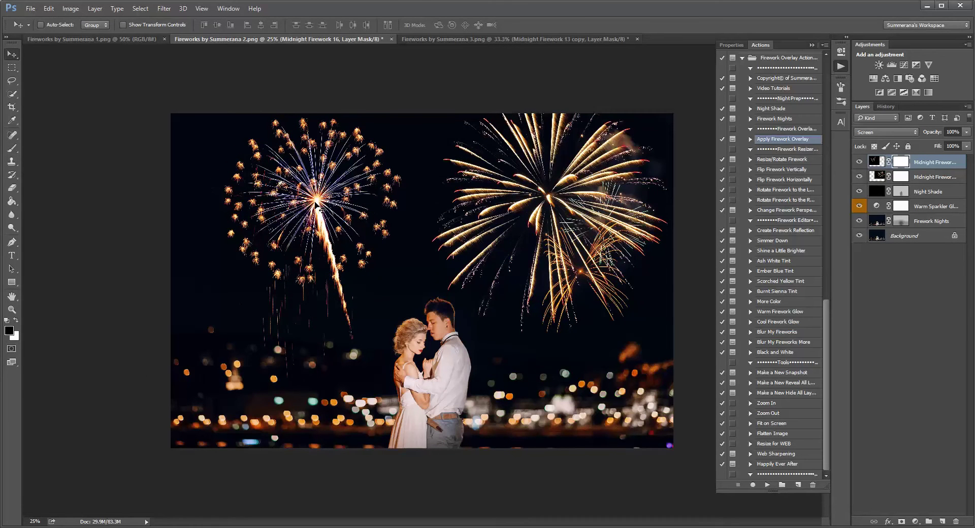
pyautogui.moveTo(315, 203); pyautogui.dragTo(363, 217)
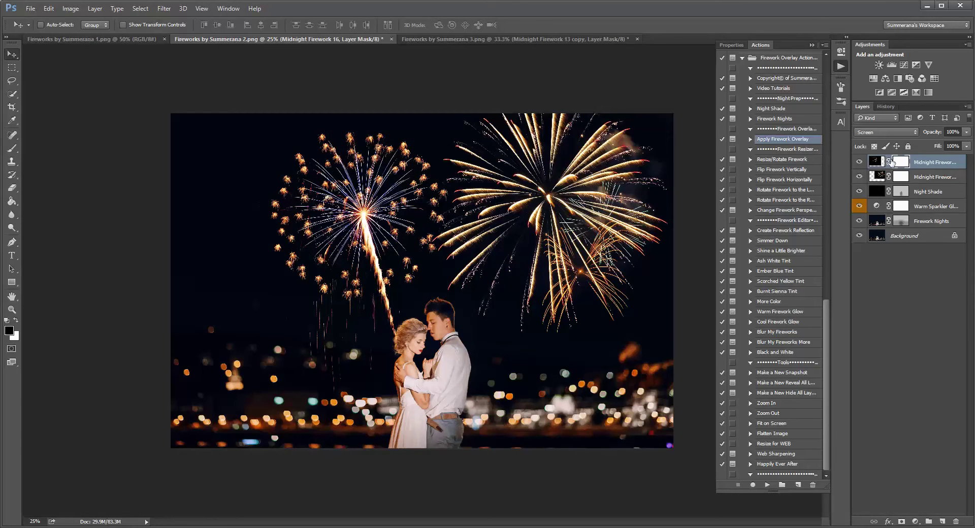
# Zoom in on the couple's heads and shrink the brush to 15 px.
pyautogui.click(12, 147)
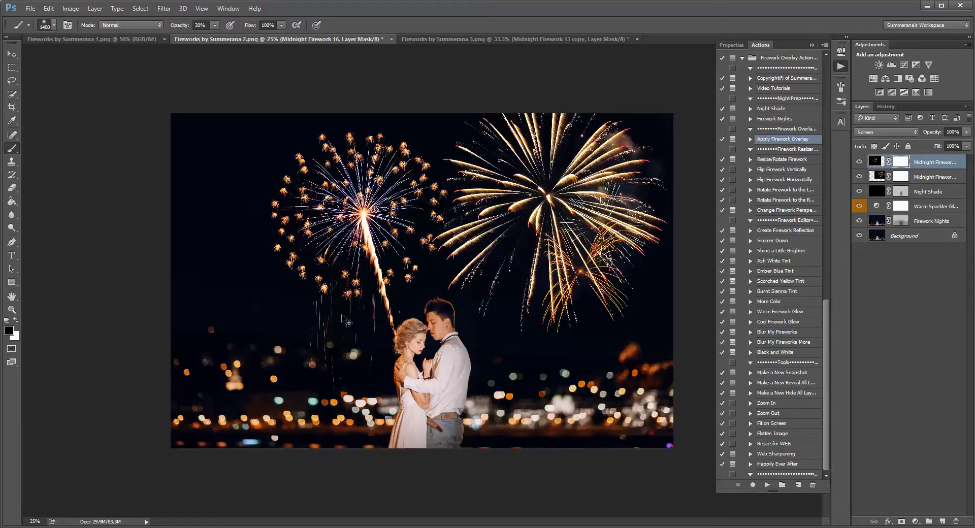
pyautogui.scroll(3, 372, 329)
pyautogui.scroll(2, 372, 329)
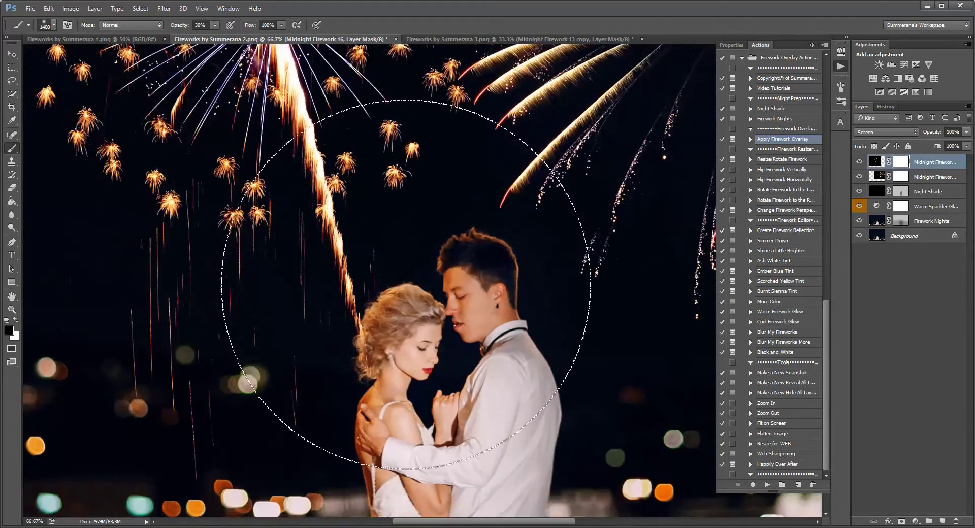
pyautogui.moveTo(400, 329); pyautogui.dragTo(397, 269)
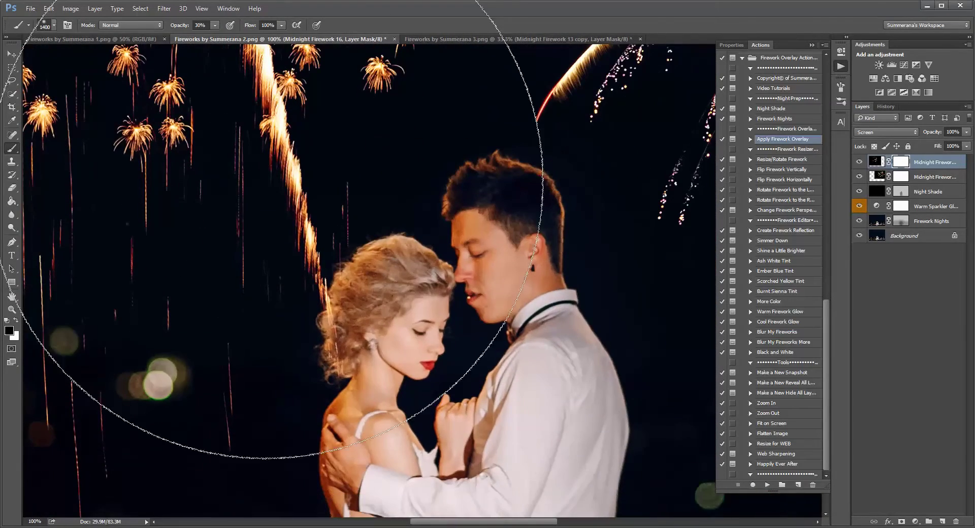
pyautogui.click(51, 24)
pyautogui.doubleClick(38, 104)
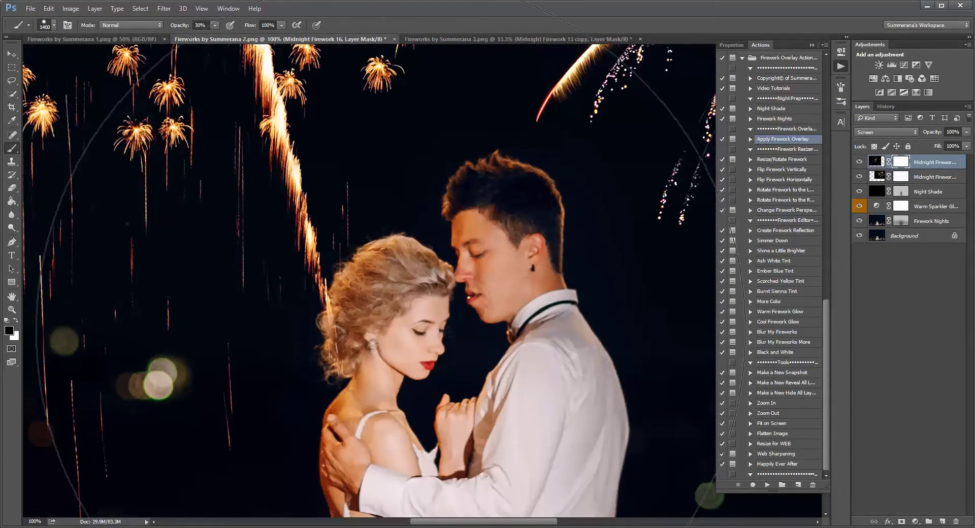
pyautogui.press('[')
pyautogui.press('[')
pyautogui.press('[')
pyautogui.press('[')
pyautogui.press('[')
pyautogui.press('[')
pyautogui.press('[')
pyautogui.press('[')
pyautogui.press('[')
pyautogui.press('[')
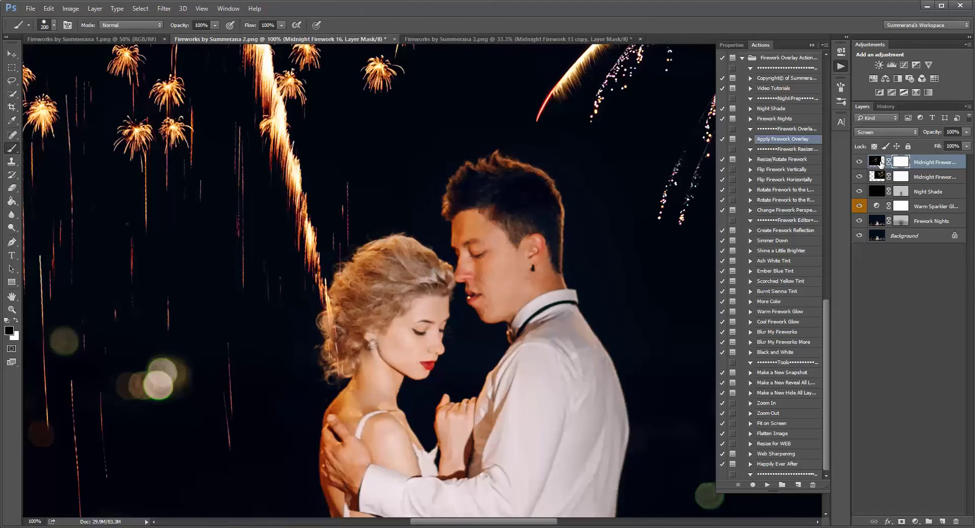
pyautogui.press('[')
pyautogui.press('[')
pyautogui.press('[')
pyautogui.press('[')
pyautogui.press('[')
pyautogui.press('[')
pyautogui.press('[')
pyautogui.press('[')
pyautogui.press('[')
pyautogui.press('[')
pyautogui.press('[')
pyautogui.press('[')
pyautogui.press('[')
pyautogui.press('[')
pyautogui.press('[')
pyautogui.press('[')
# Mask out firework streaks over the woman's hair, then revert those strokes via History.
pyautogui.moveTo(331, 303); pyautogui.dragTo(334, 322)
pyautogui.moveTo(328, 363); pyautogui.dragTo(339, 371)
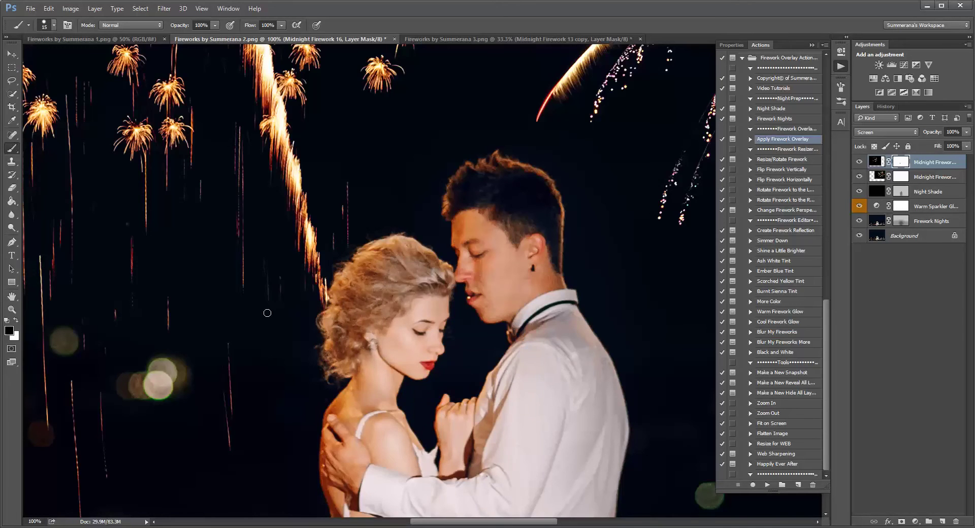
pyautogui.click(15, 322)
pyautogui.hotkey('ctrl', '-')
pyautogui.hotkey('ctrl', '-')
pyautogui.hotkey('ctrl', '-')
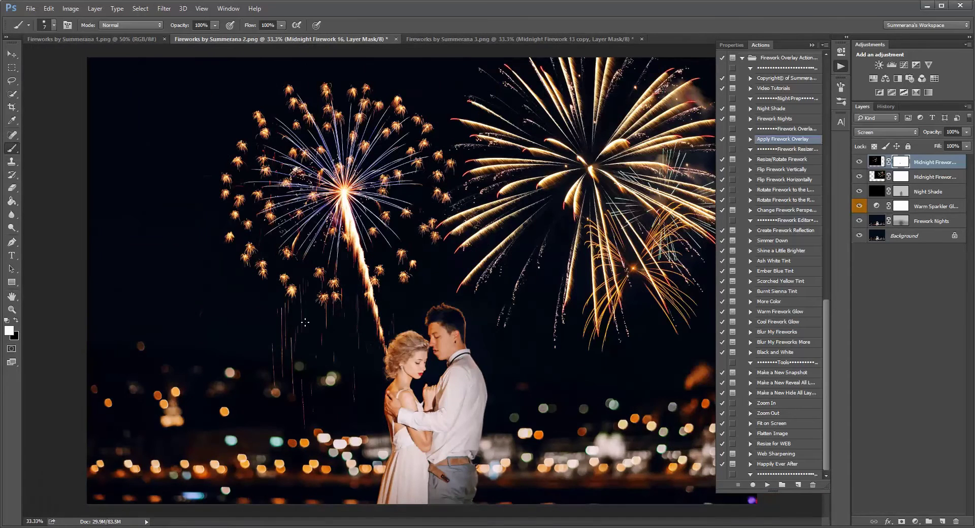
pyautogui.click(886, 106)
pyautogui.click(895, 476)
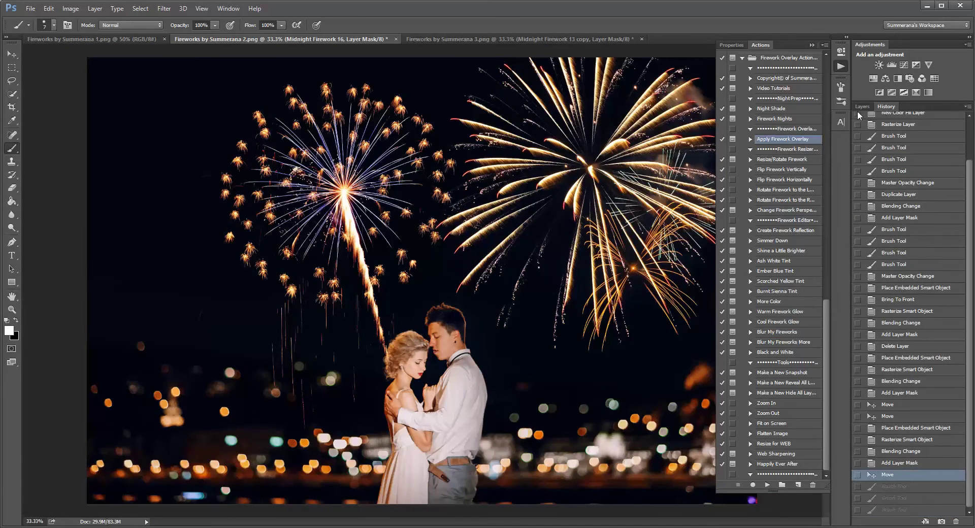
# Zoom out and nudge the left firework slightly further left.
pyautogui.click(862, 107)
pyautogui.hotkey('ctrl', '-')
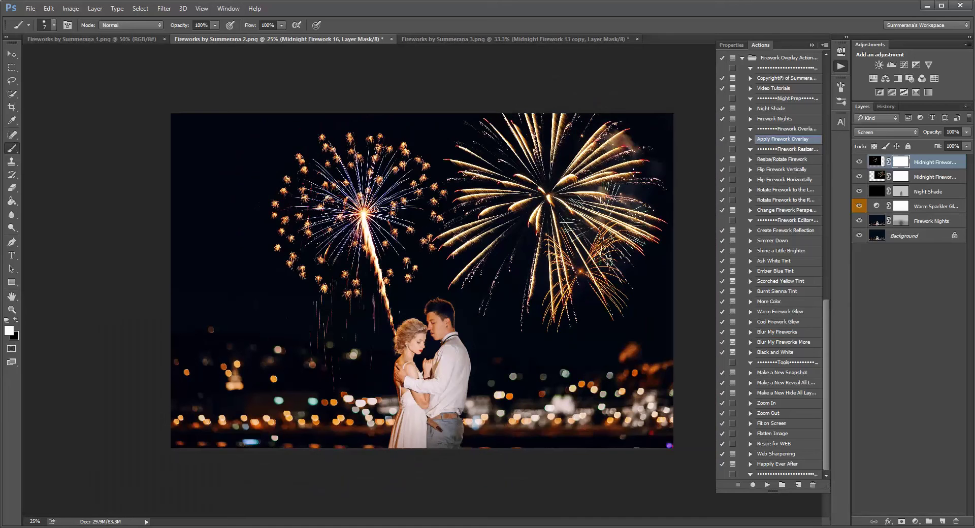
pyautogui.press('v')
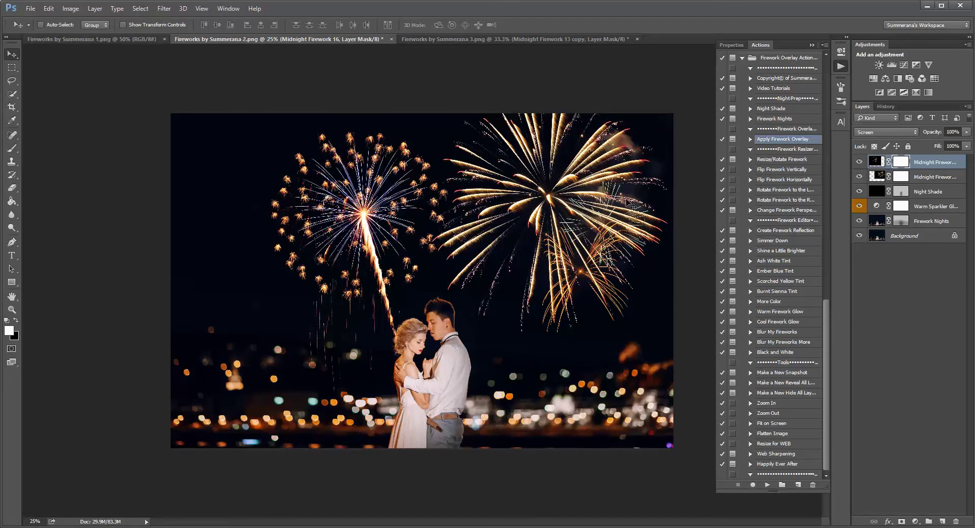
pyautogui.click(876, 161)
pyautogui.moveTo(537, 173)
pyautogui.mouseDown()
pyautogui.moveTo(519, 165)
pyautogui.moveTo(531, 170)
pyautogui.mouseUp()
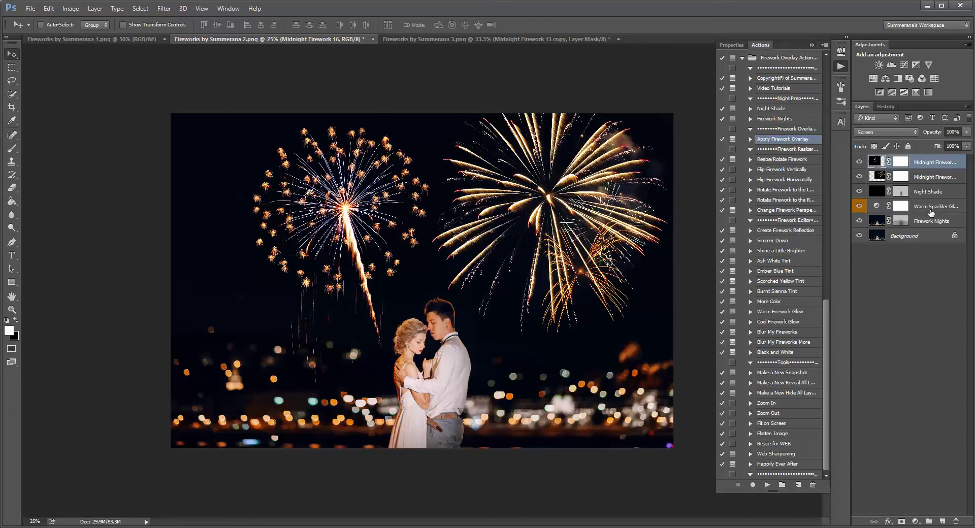
# Pick the Shine a Little Brighter action and delete the Warm Sparkler Glow layer.
pyautogui.click(775, 333)
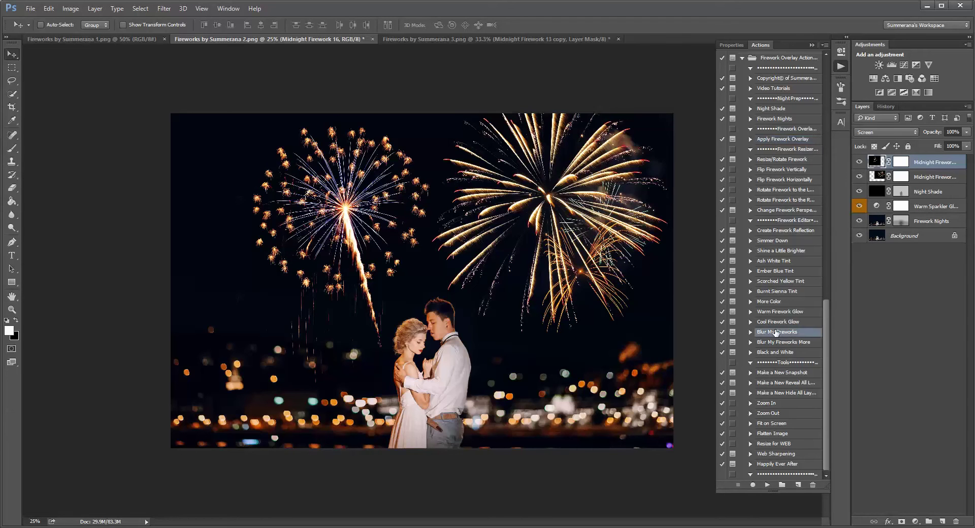
pyautogui.click(785, 234)
pyautogui.click(781, 241)
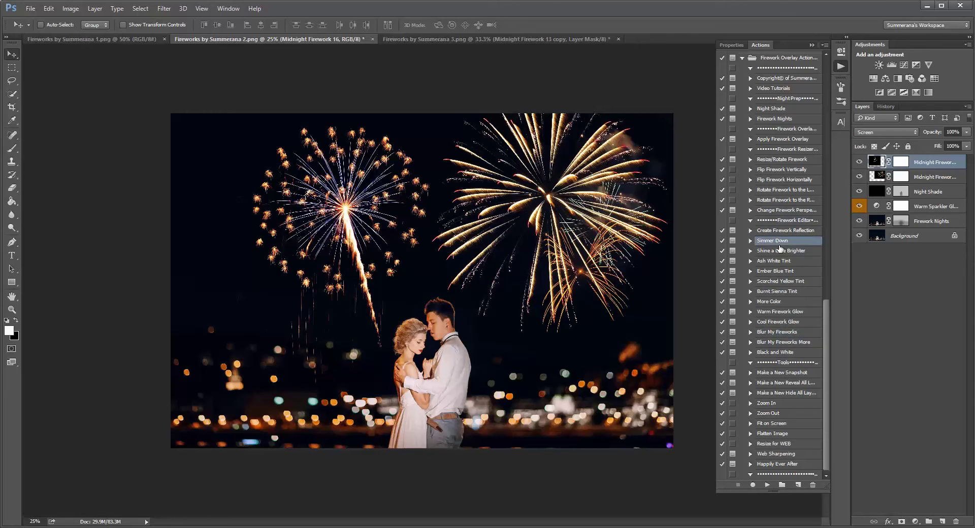
pyautogui.click(778, 252)
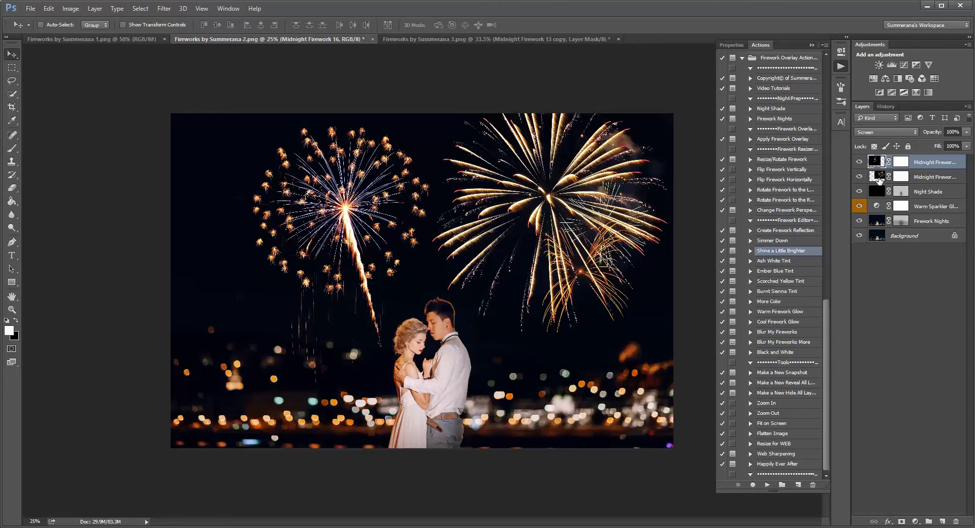
pyautogui.click(879, 177)
pyautogui.click(859, 176)
pyautogui.click(859, 177)
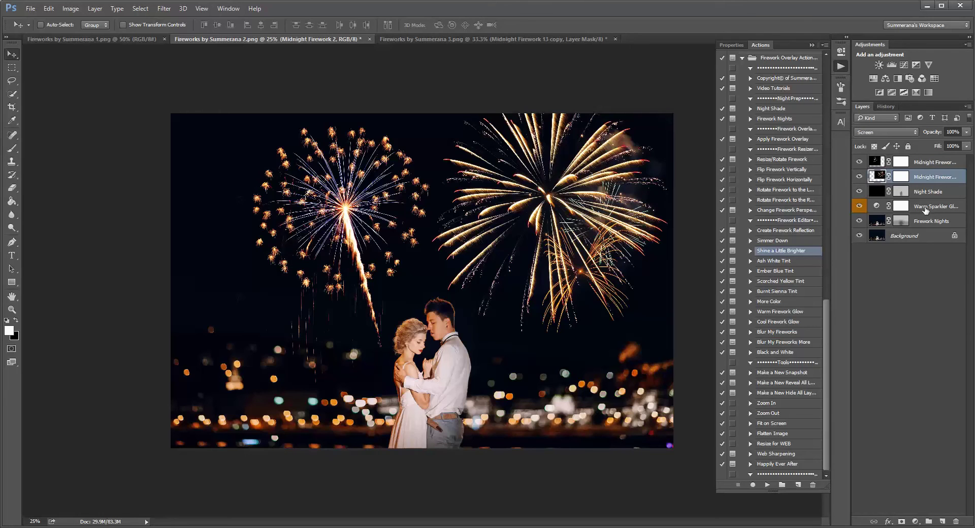
pyautogui.moveTo(925, 210); pyautogui.dragTo(956, 521)
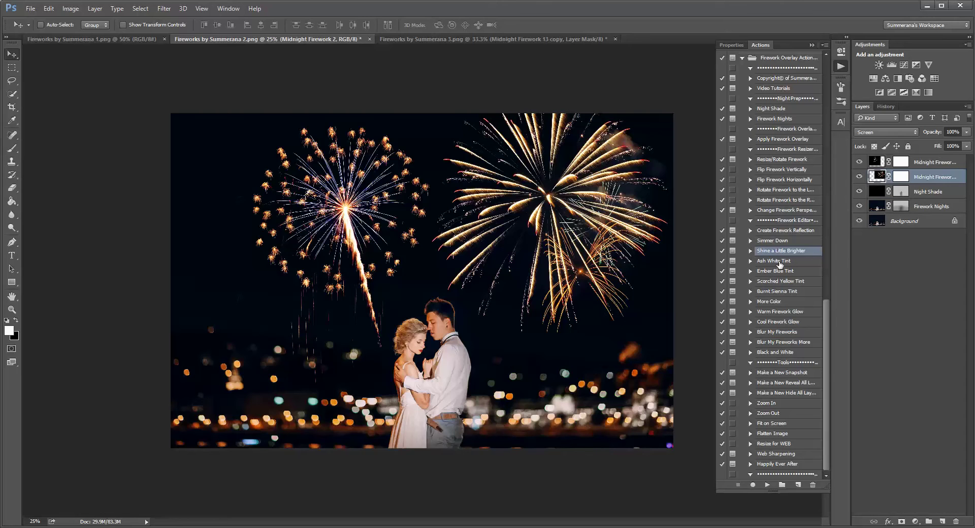
# Run Shine a Little Brighter, adjust its opacity, then hide that layer.
pyautogui.click(767, 484)
pyautogui.click(408, 198)
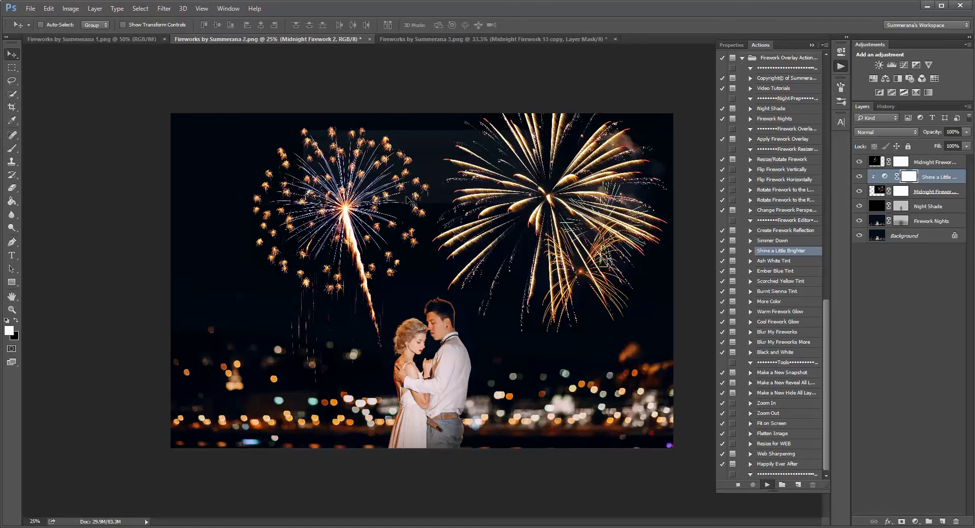
pyautogui.click(967, 132)
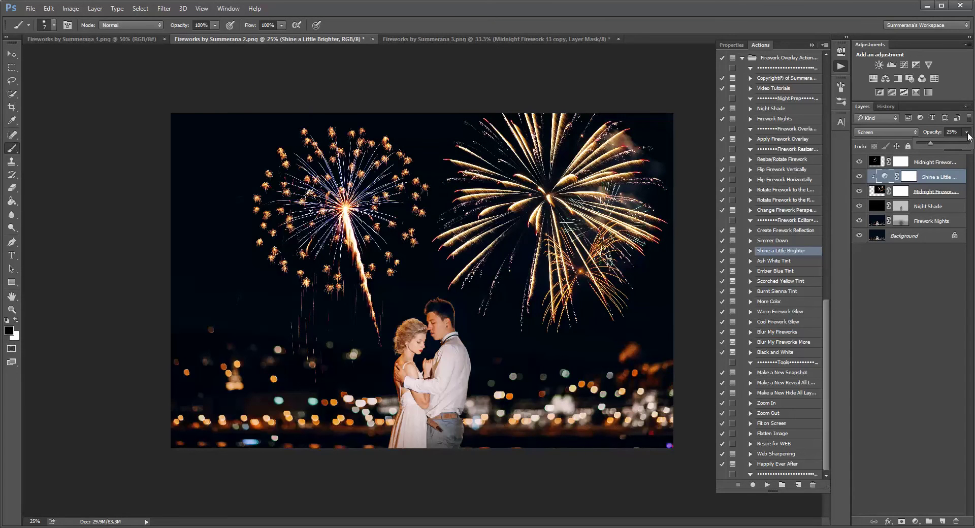
pyautogui.moveTo(954, 145); pyautogui.dragTo(925, 145)
pyautogui.click(860, 177)
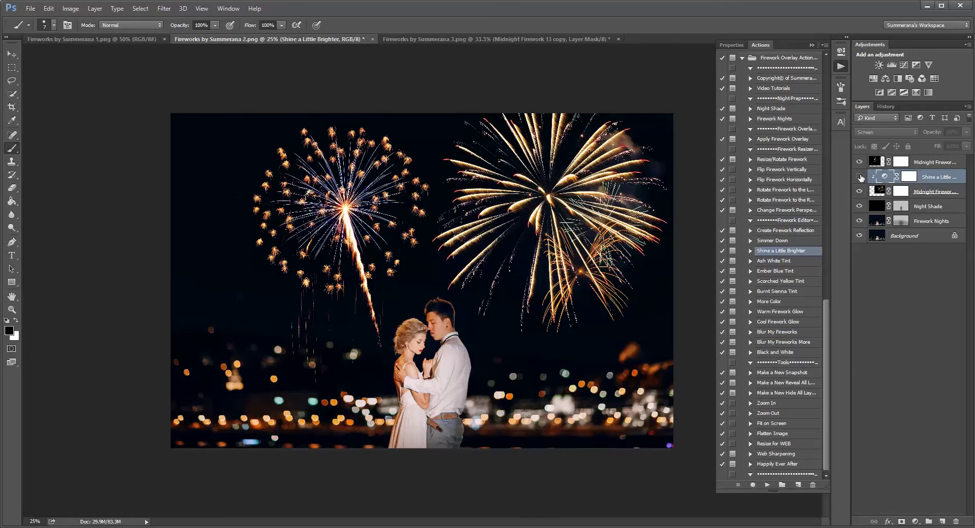
pyautogui.click(876, 192)
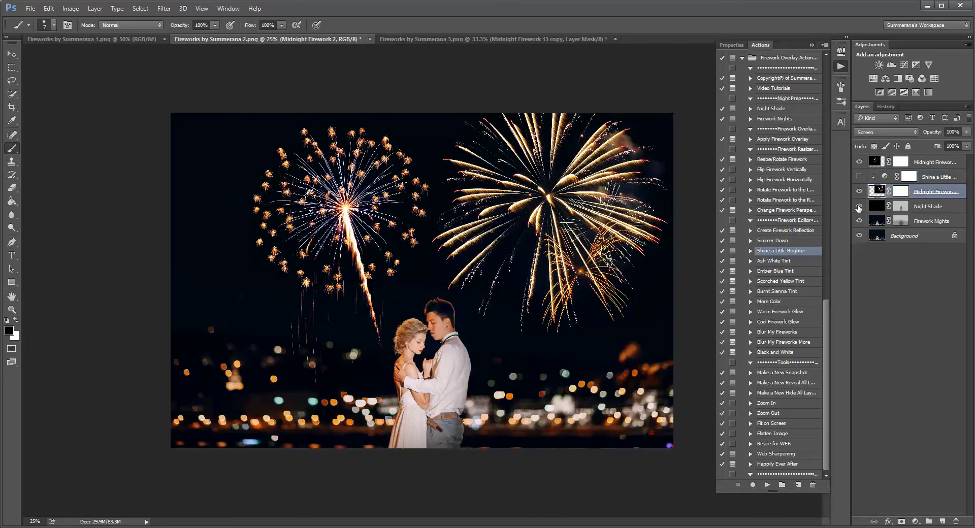
# Browse the tint and glow actions, settling on Warm Firework Glow.
pyautogui.click(781, 281)
pyautogui.click(781, 294)
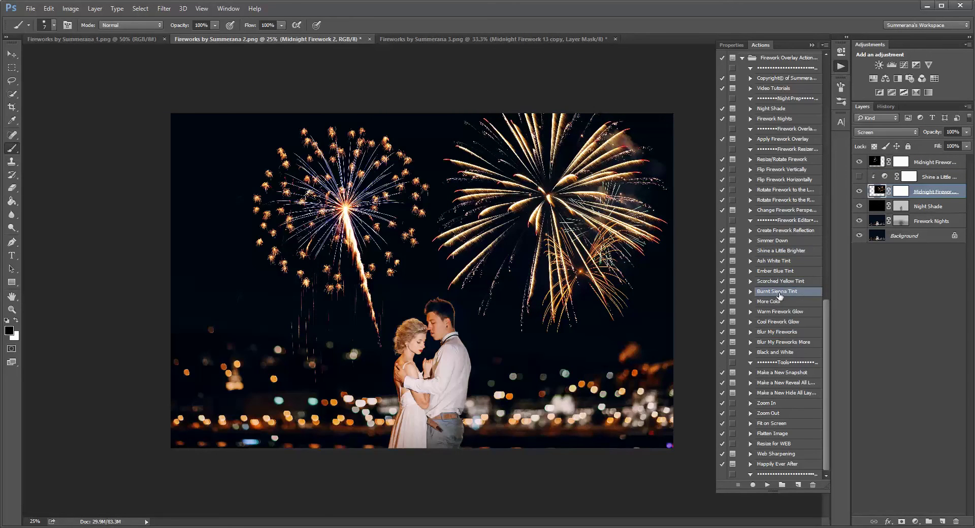
pyautogui.click(785, 283)
pyautogui.click(785, 271)
pyautogui.click(786, 262)
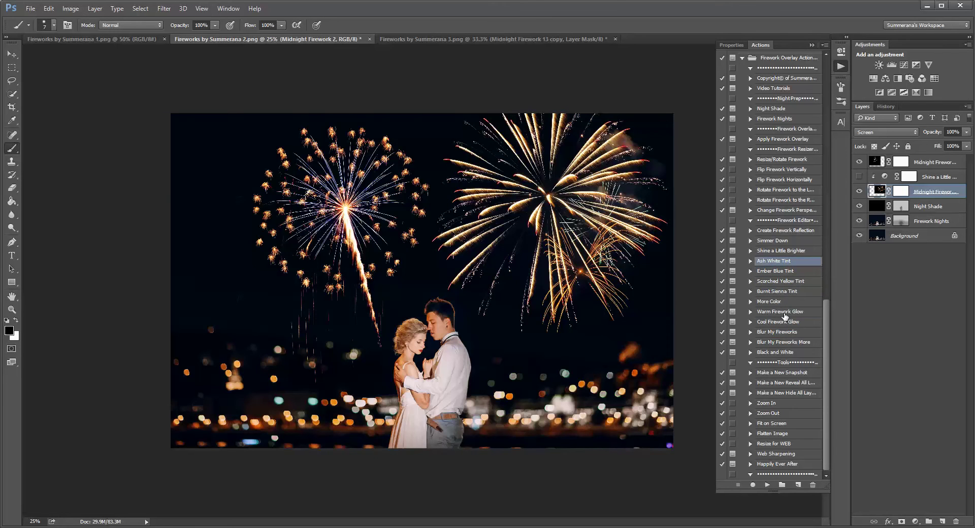
pyautogui.click(785, 312)
pyautogui.click(785, 324)
pyautogui.click(786, 313)
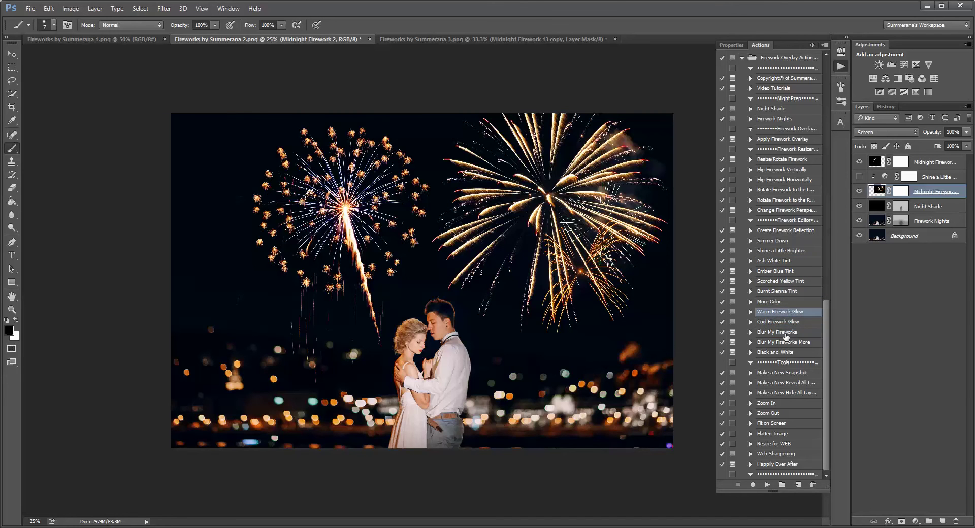
# Run Warm Firework Glow past its messages and set the glow layer opacity to 21%.
pyautogui.click(767, 485)
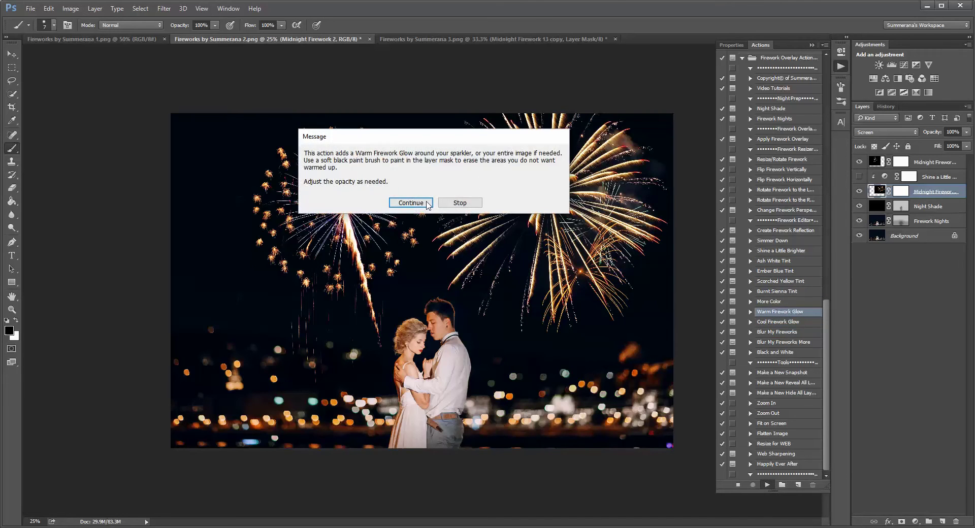
pyautogui.click(411, 205)
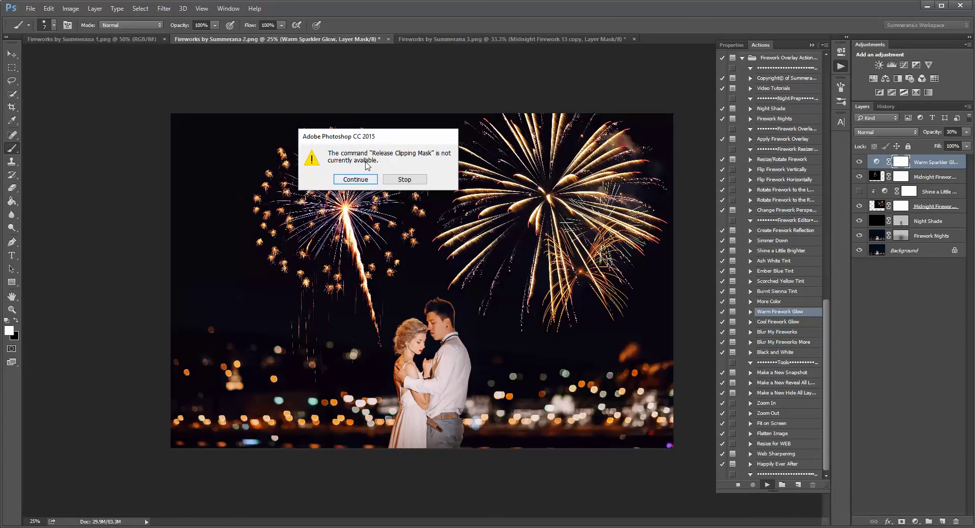
pyautogui.moveTo(394, 137); pyautogui.dragTo(493, 186)
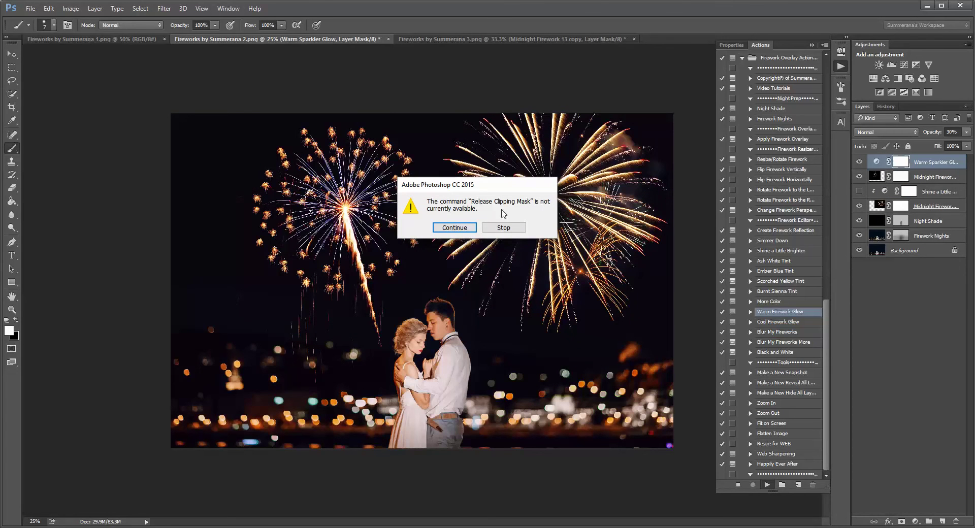
pyautogui.click(454, 228)
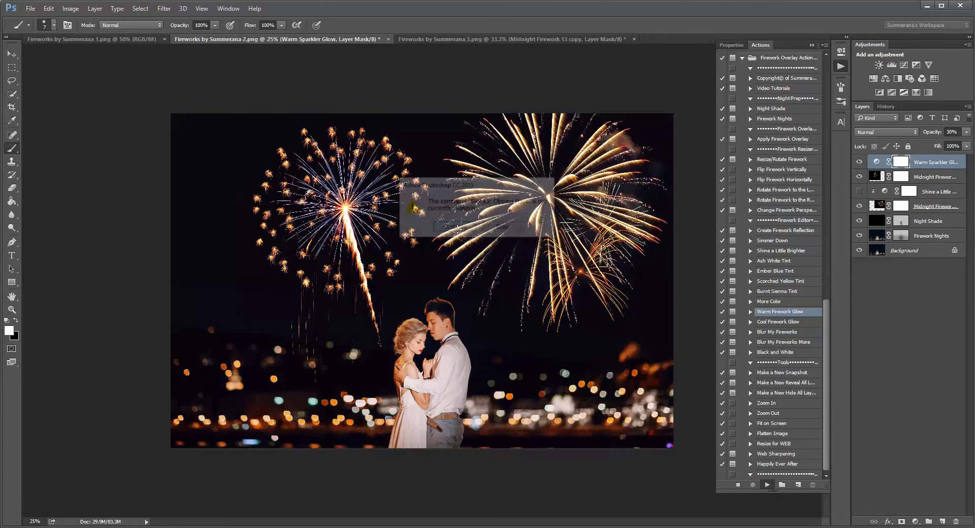
pyautogui.click(966, 132)
pyautogui.moveTo(946, 141)
pyautogui.mouseDown()
pyautogui.moveTo(973, 148)
pyautogui.moveTo(919, 145)
pyautogui.moveTo(928, 143)
pyautogui.mouseUp()
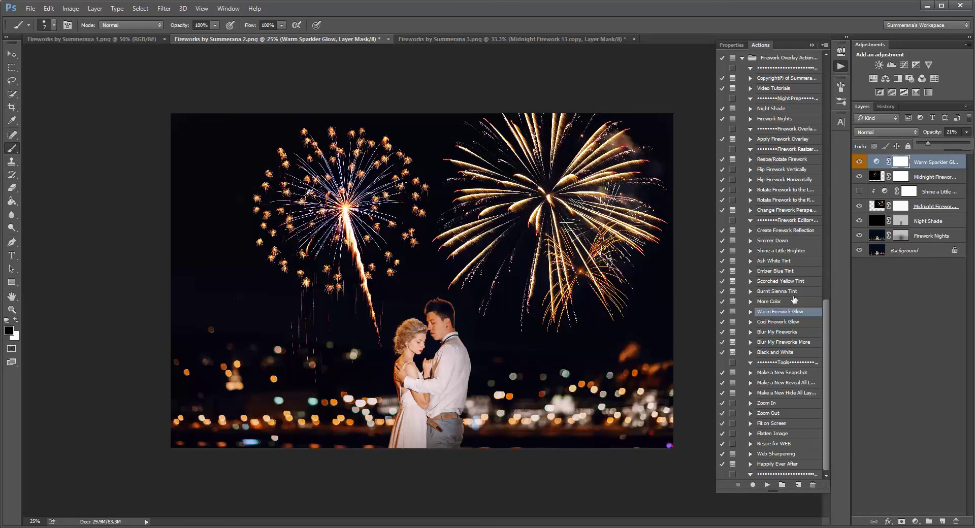
# Browse the blur and Black and White actions, then switch to Fireworks by Summerana 3.png.
pyautogui.click(793, 353)
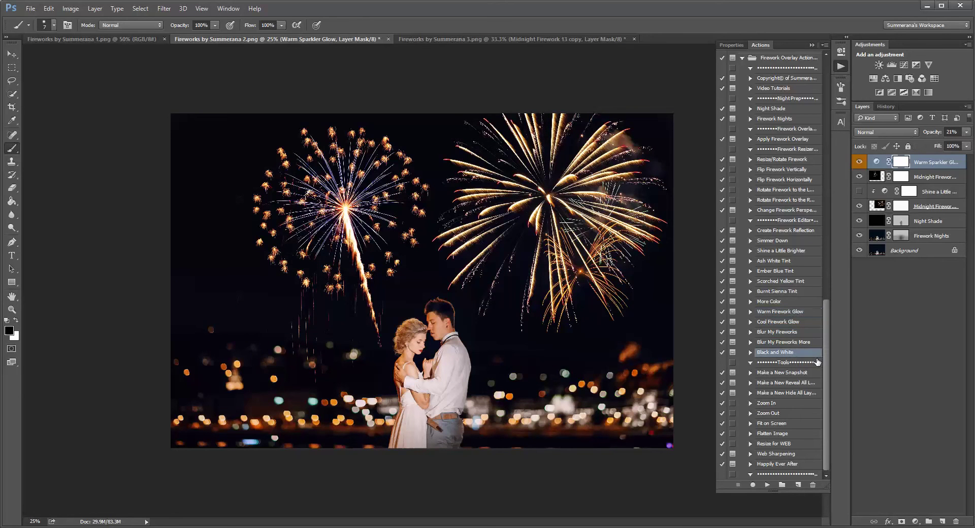
pyautogui.click(784, 333)
pyautogui.click(783, 344)
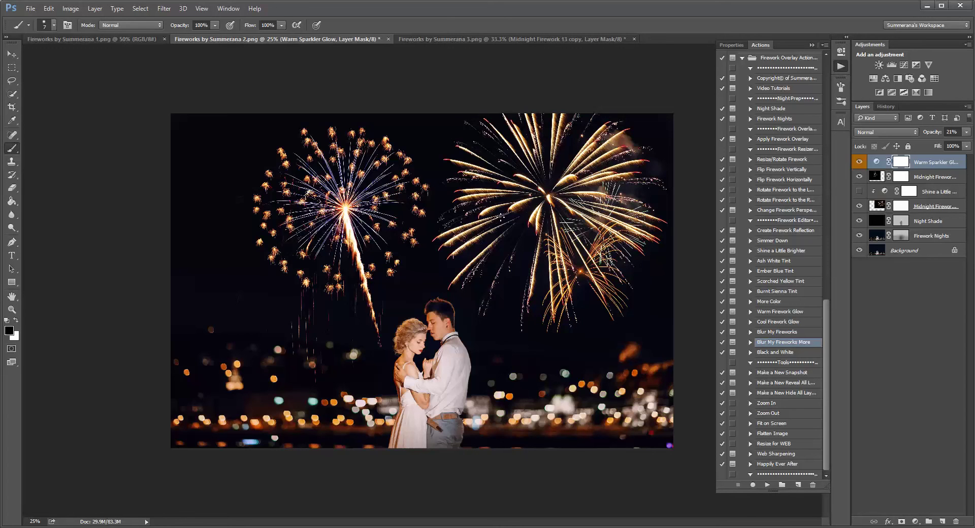
pyautogui.click(782, 353)
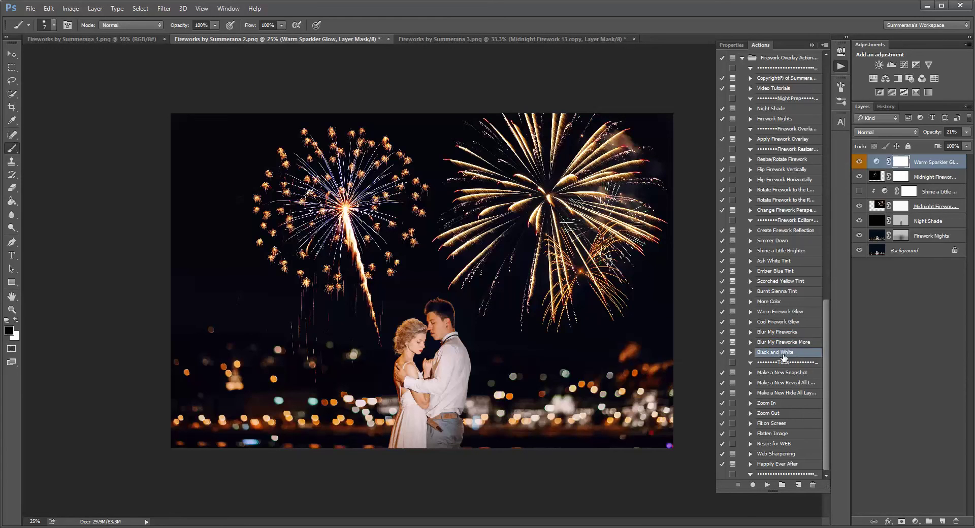
pyautogui.click(11, 54)
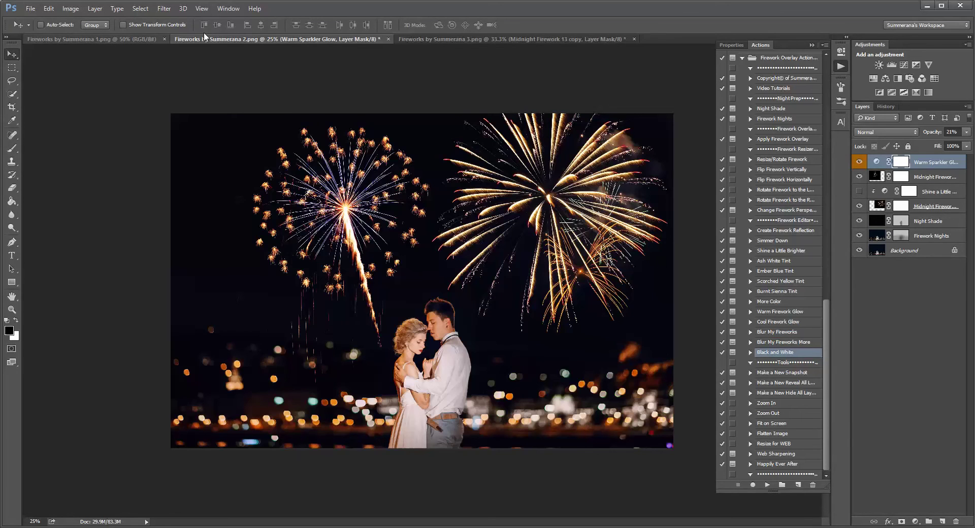
pyautogui.click(425, 39)
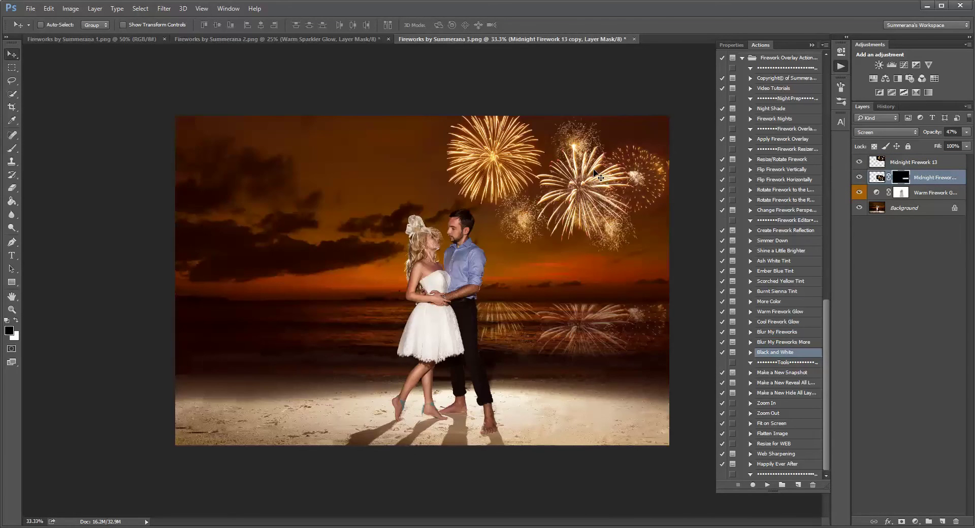
pyautogui.click(871, 167)
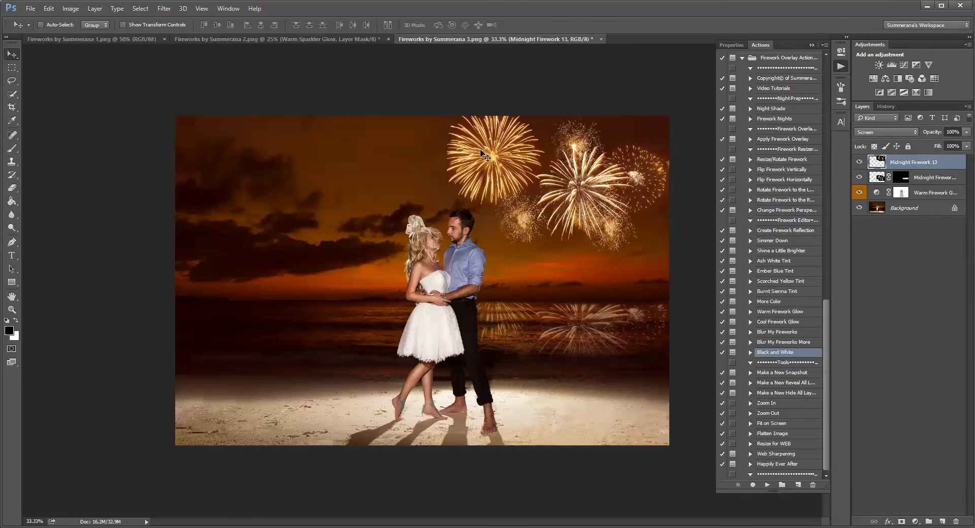
pyautogui.click(860, 162)
pyautogui.click(860, 162)
pyautogui.click(859, 163)
pyautogui.click(859, 162)
# Create the new Untitled-1 document, 3000 × 2000 px at 300 ppi, with a black (000000) background.
pyautogui.click(95, 9)
pyautogui.click(39, 19)
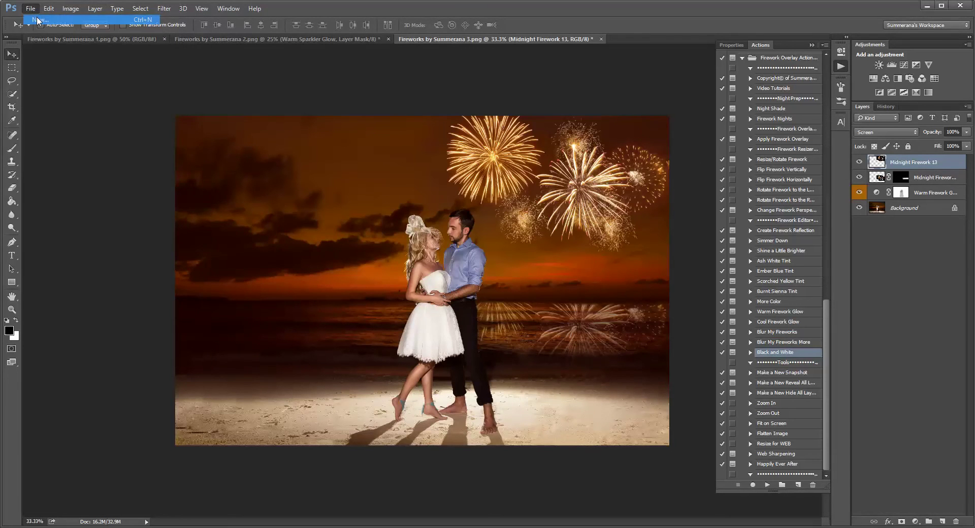
pyautogui.click(458, 242)
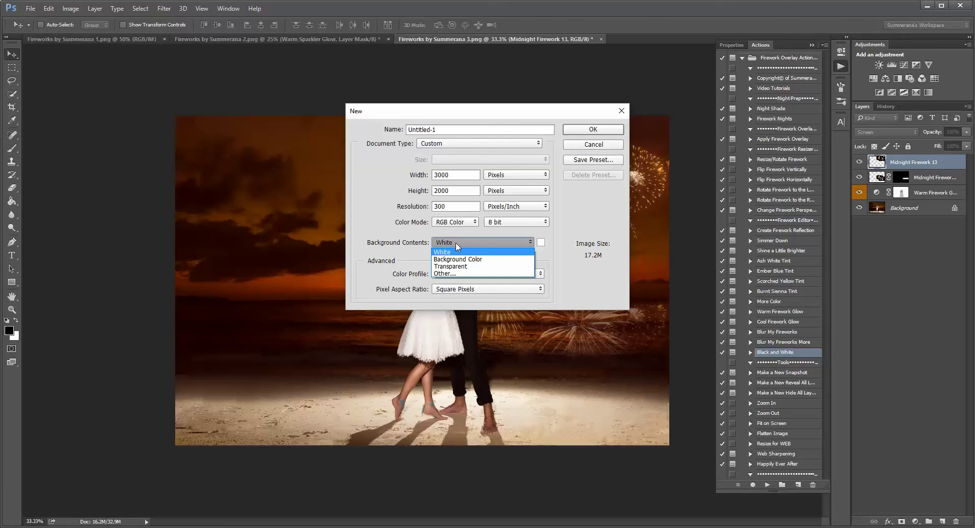
pyautogui.click(445, 273)
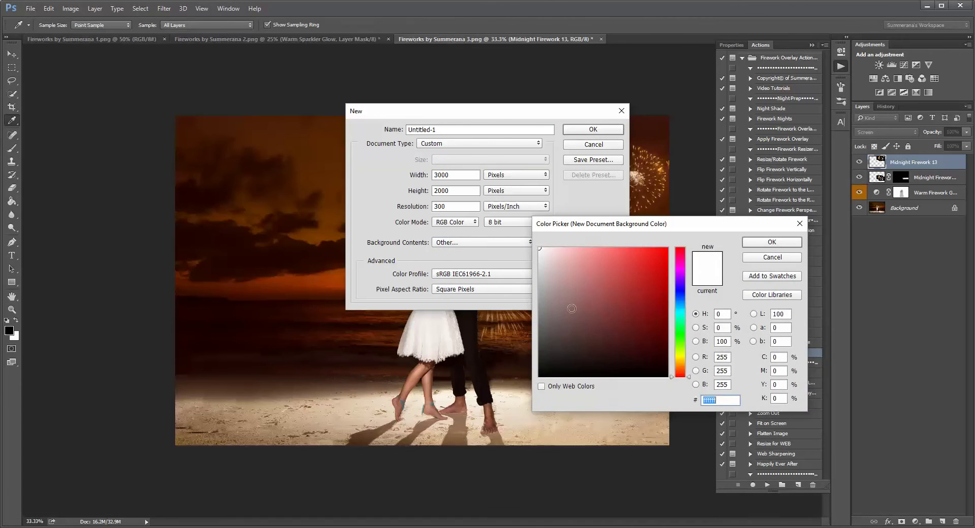
pyautogui.write('000000')
pyautogui.click(772, 241)
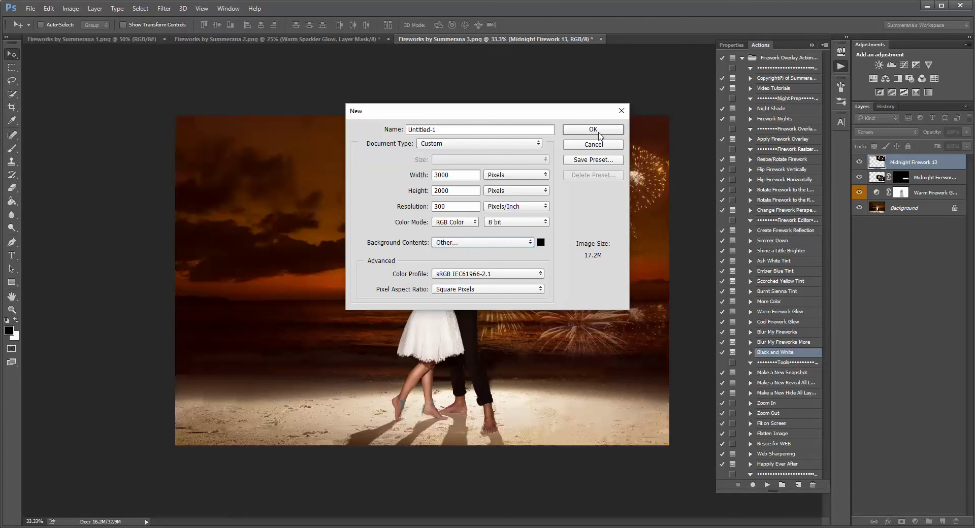
pyautogui.click(593, 131)
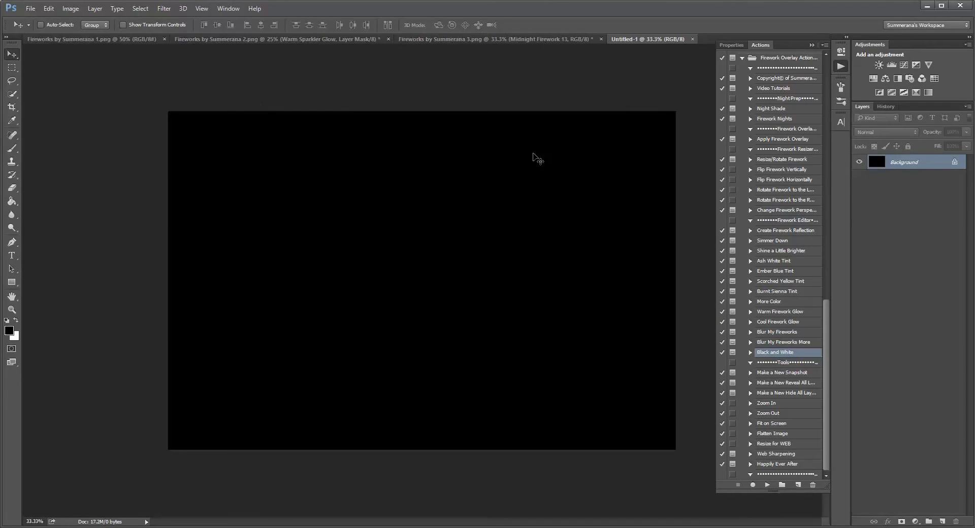
# Float Fireworks by Summerana 3, return to Fireworks 2, and nudge the Midnight Firework layer lower.
pyautogui.moveTo(454, 43); pyautogui.dragTo(181, 201)
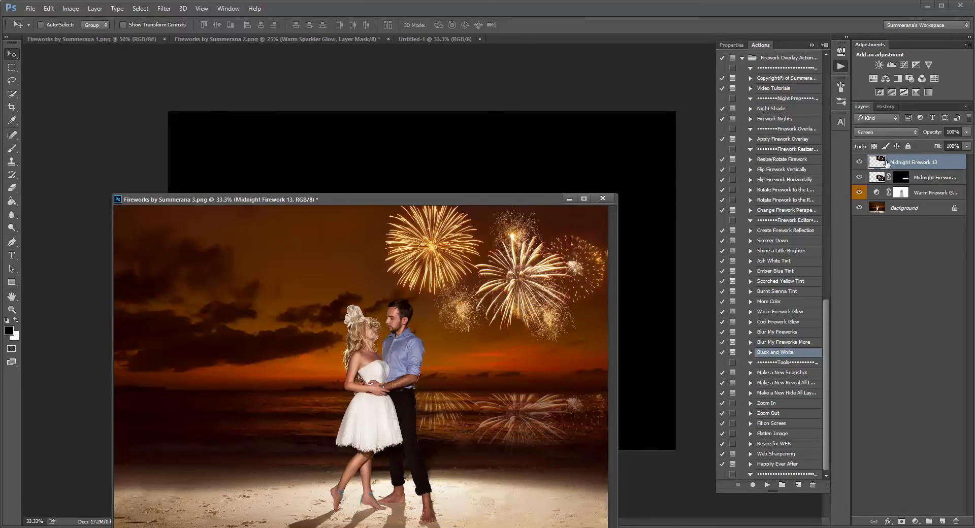
pyautogui.click(380, 40)
pyautogui.moveTo(478, 203); pyautogui.dragTo(348, 451)
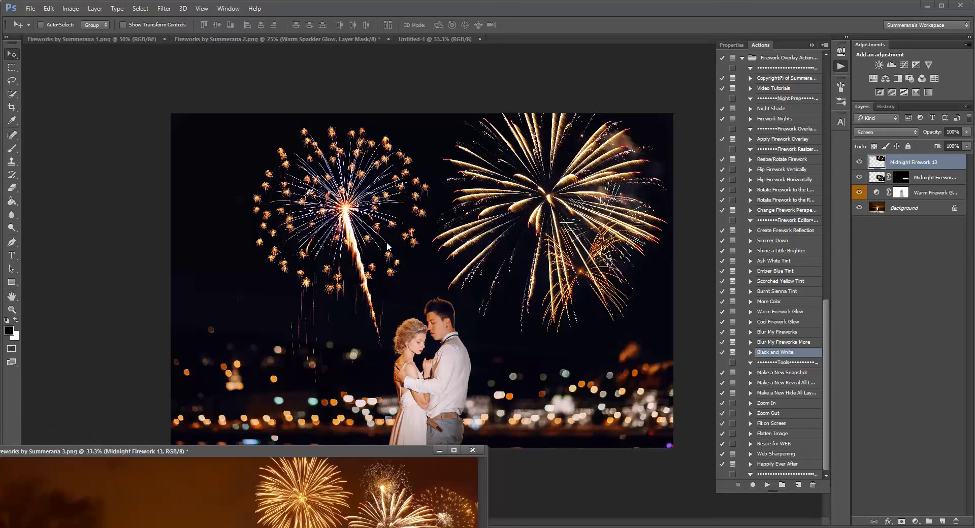
pyautogui.click(400, 239)
pyautogui.click(936, 179)
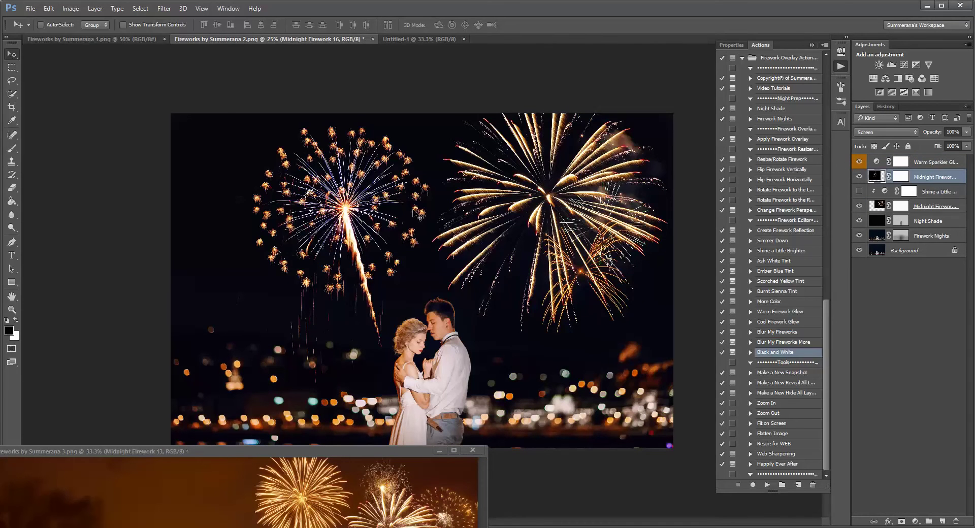
pyautogui.moveTo(413, 209); pyautogui.dragTo(427, 227)
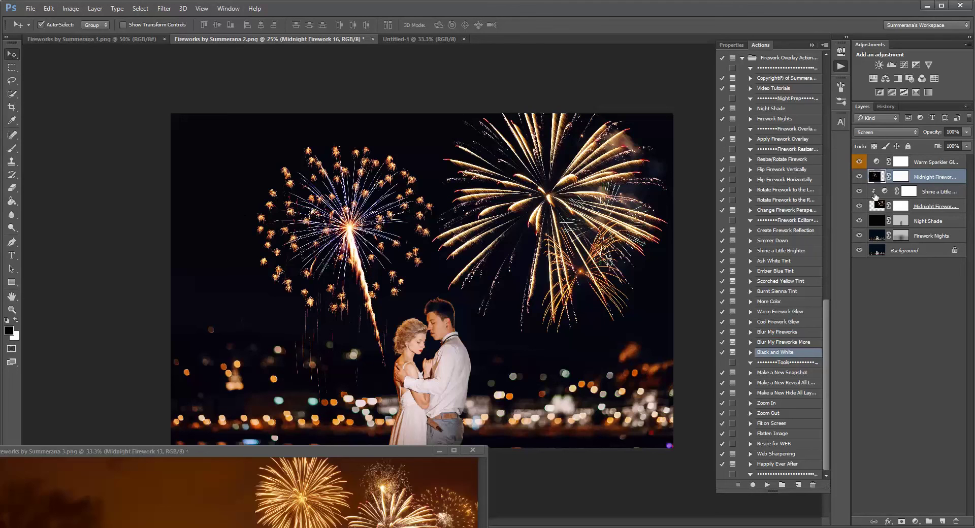
# Merge both Midnight Firework layers and Shine a Little Brighter into a visible Midnight Firework 16.
pyautogui.press('ctrl')
pyautogui.keyDown('ctrl'); pyautogui.click(939, 193); pyautogui.keyUp('ctrl')
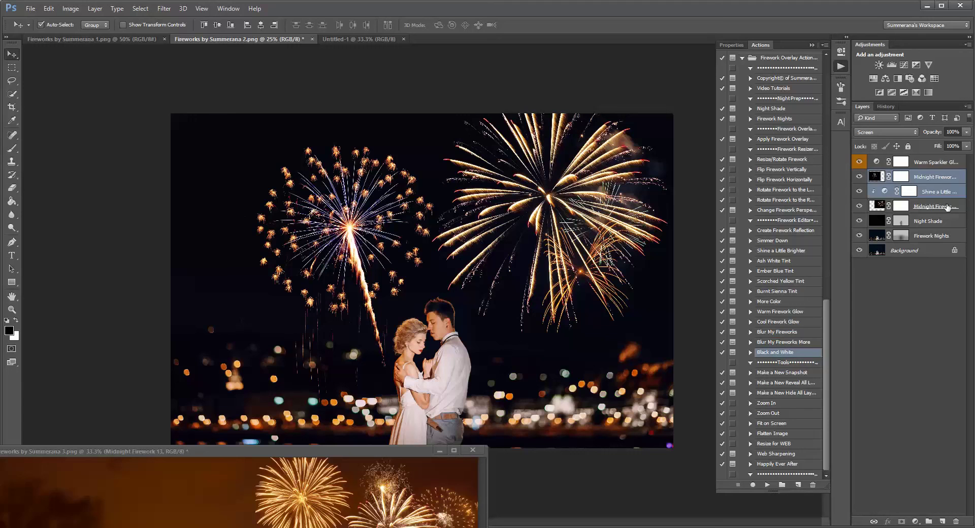
pyautogui.keyDown('ctrl'); pyautogui.click(888, 204); pyautogui.keyUp('ctrl')
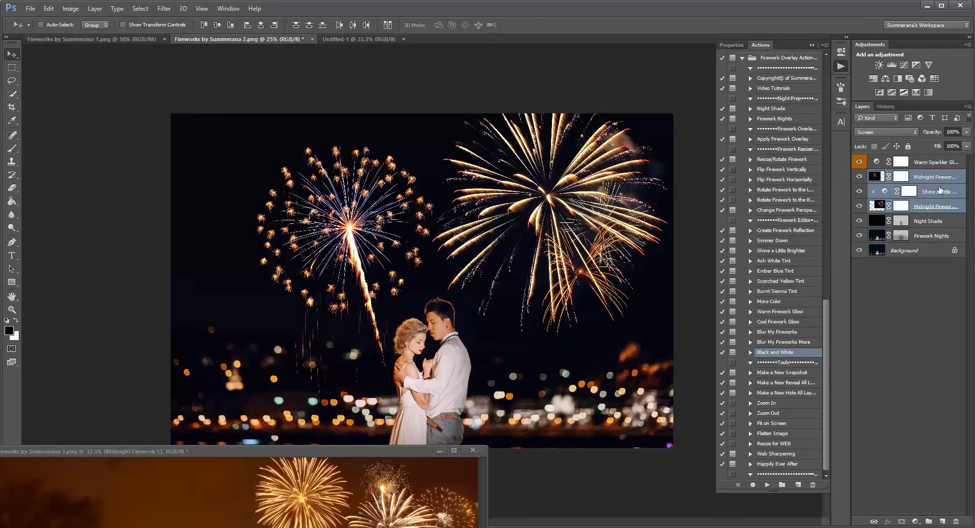
pyautogui.rightClick(936, 188)
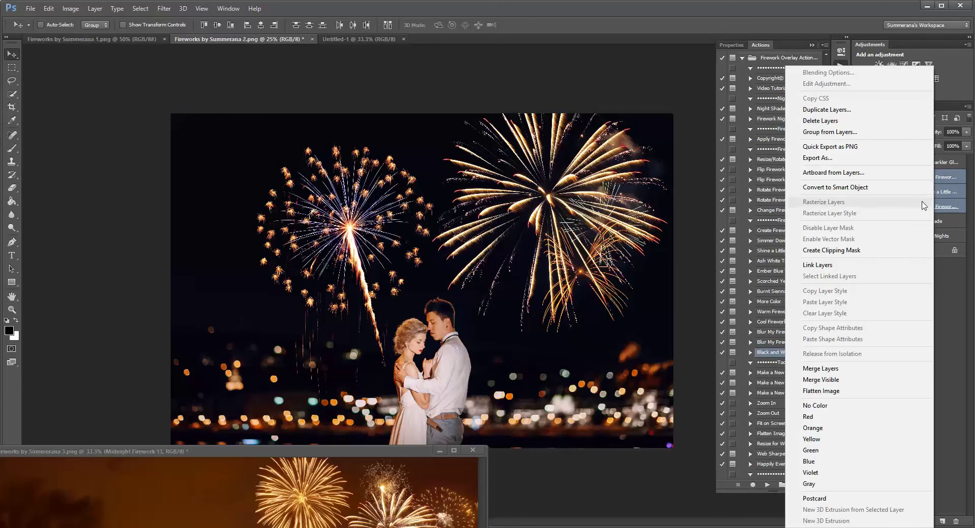
pyautogui.click(834, 369)
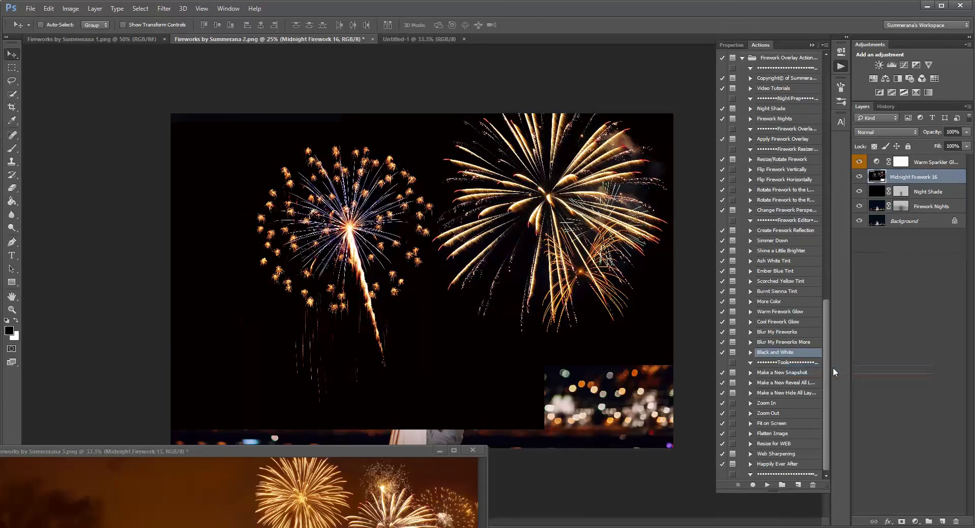
pyautogui.click(859, 177)
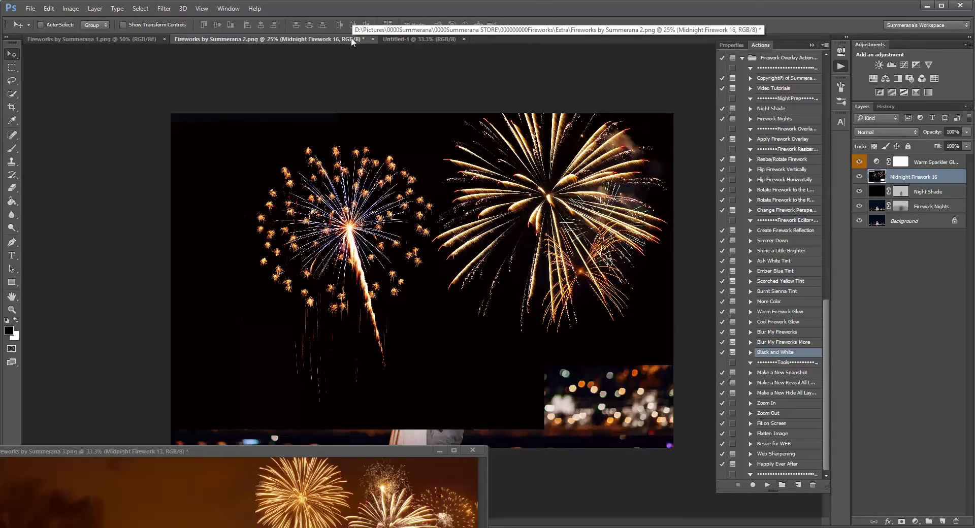
# Copy Midnight Firework 16 into Untitled-1 and run the Resize/Rotate Firework action.
pyautogui.moveTo(353, 42); pyautogui.dragTo(193, 207)
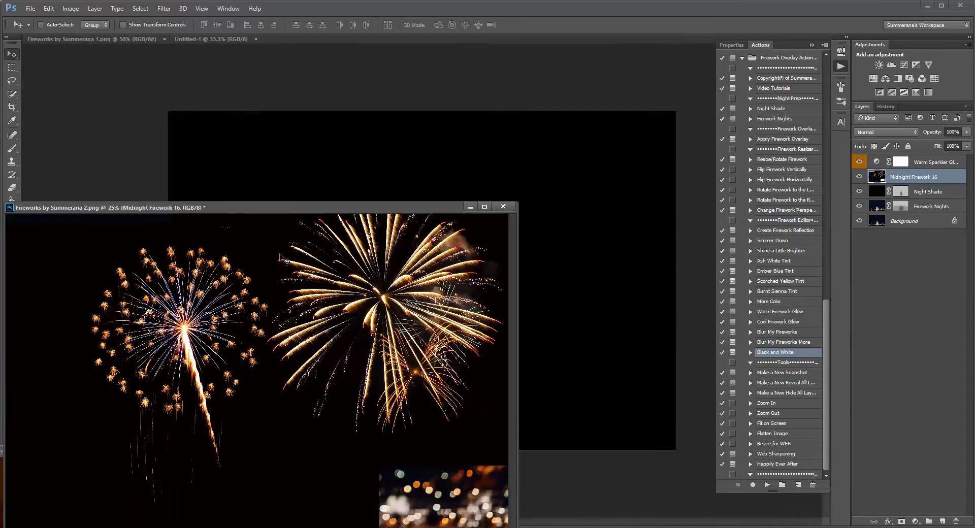
pyautogui.moveTo(415, 163); pyautogui.dragTo(417, 165)
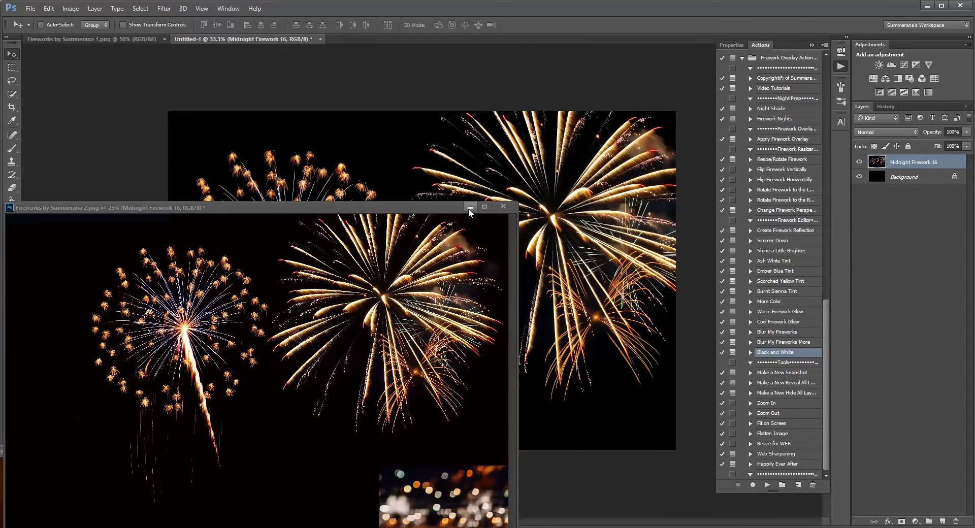
pyautogui.click(471, 206)
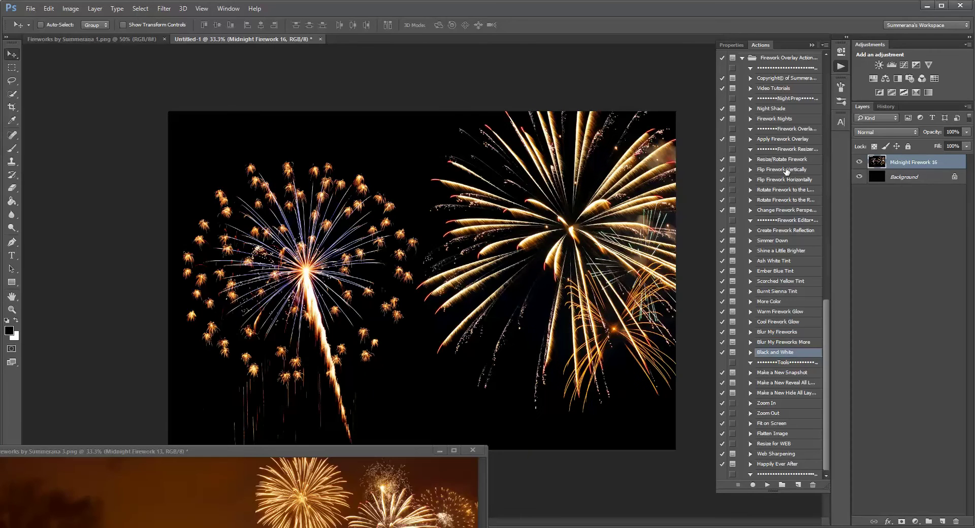
pyautogui.click(782, 160)
pyautogui.click(767, 485)
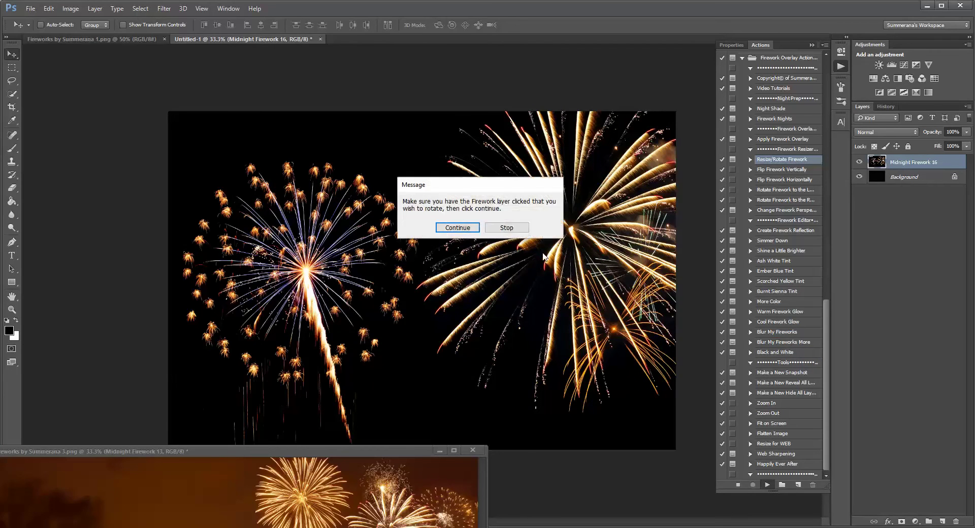
pyautogui.click(456, 228)
pyautogui.click(491, 244)
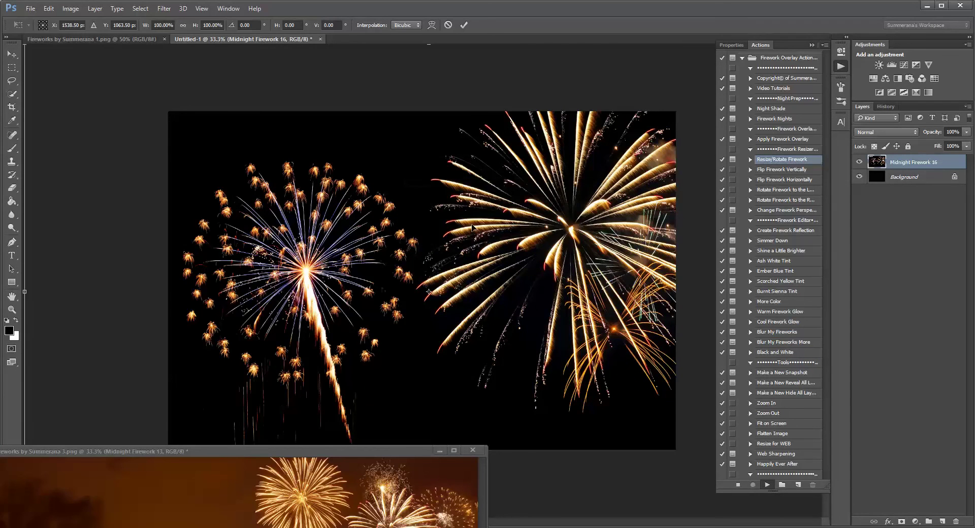
# Reposition and scale the fireworks to about 69%, then flatten Untitled-1 into one Background.
pyautogui.moveTo(177, 122); pyautogui.dragTo(134, 111)
pyautogui.moveTo(57, 76); pyautogui.dragTo(238, 158)
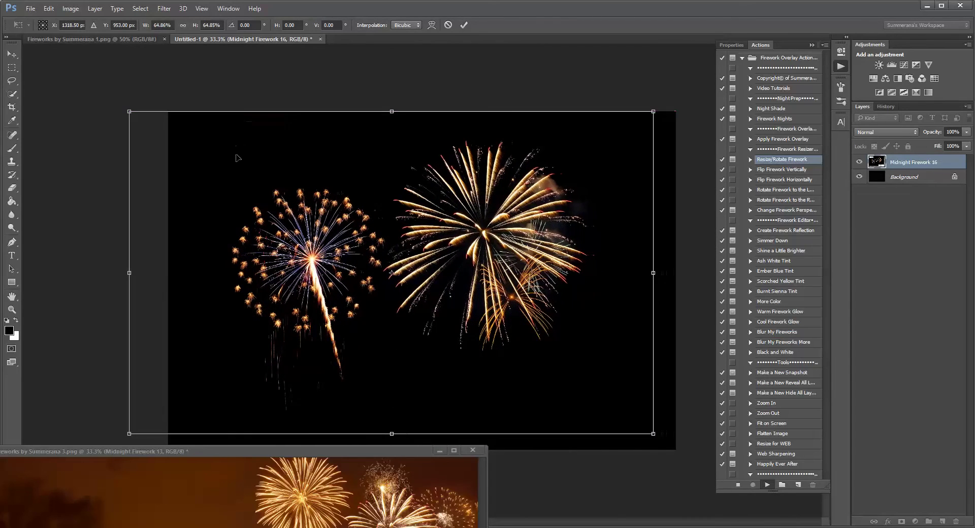
pyautogui.moveTo(654, 434); pyautogui.dragTo(686, 454)
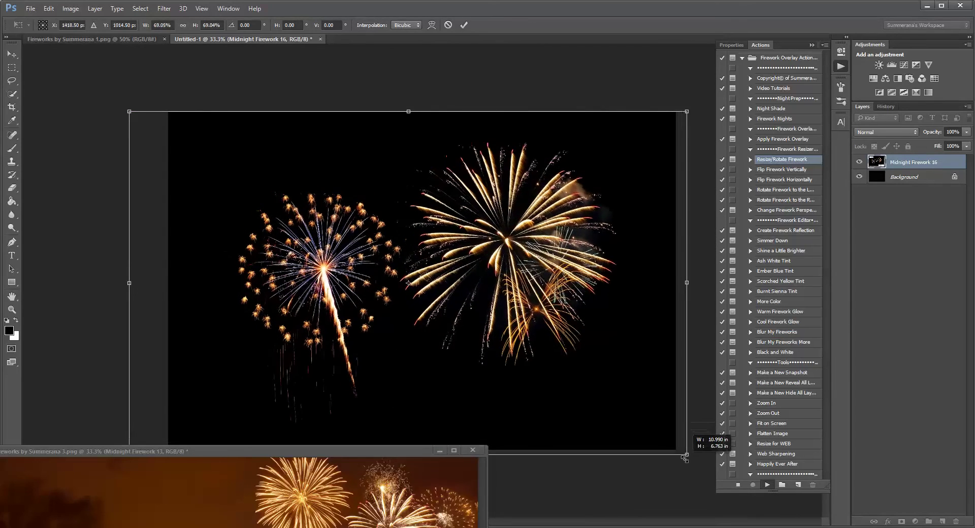
pyautogui.click(463, 25)
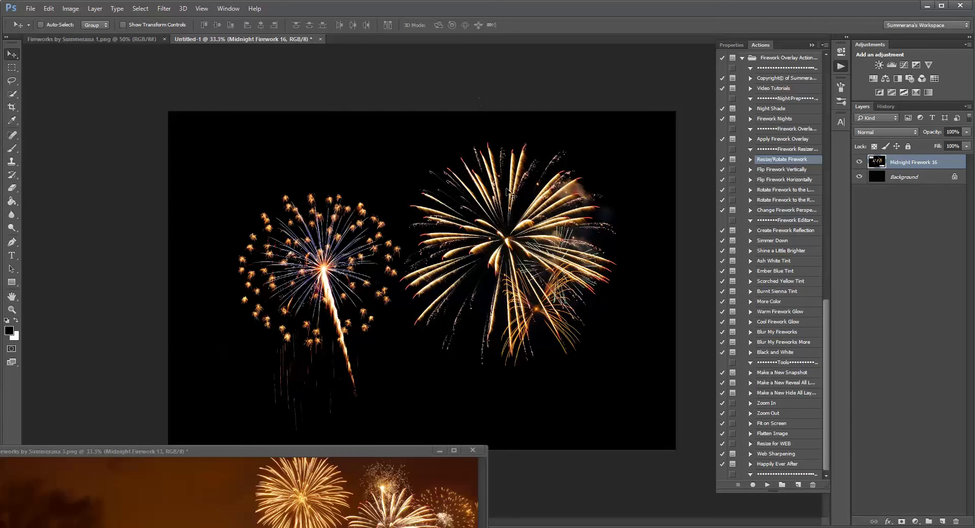
pyautogui.moveTo(509, 193); pyautogui.dragTo(497, 204)
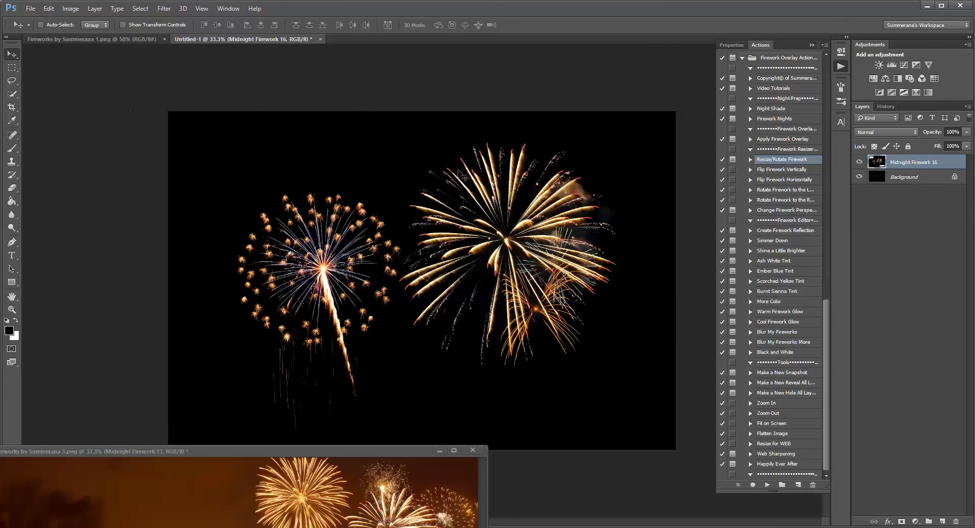
pyautogui.click(95, 9)
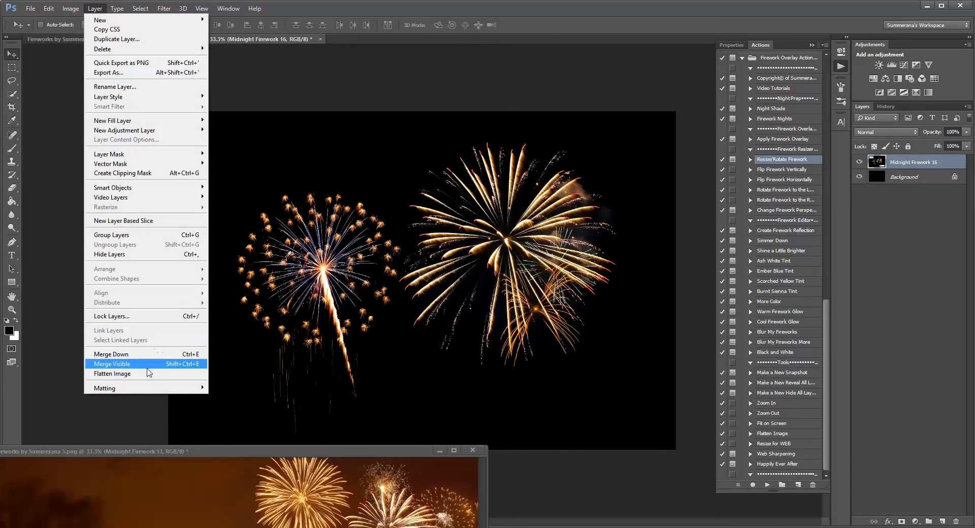
pyautogui.click(112, 373)
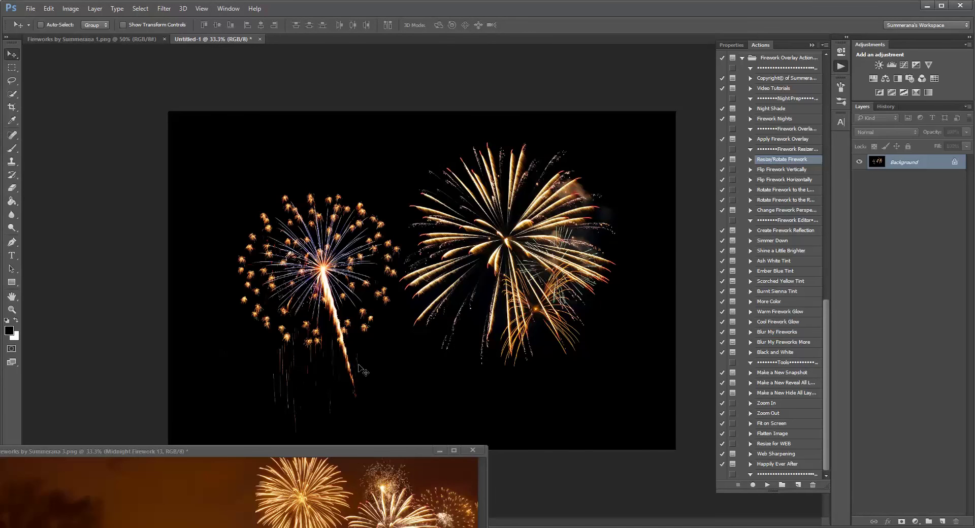
# Bring the beach photo forward, hide both Midnight Firework layers, and select the Background layer.
pyautogui.moveTo(339, 452); pyautogui.dragTo(406, 190)
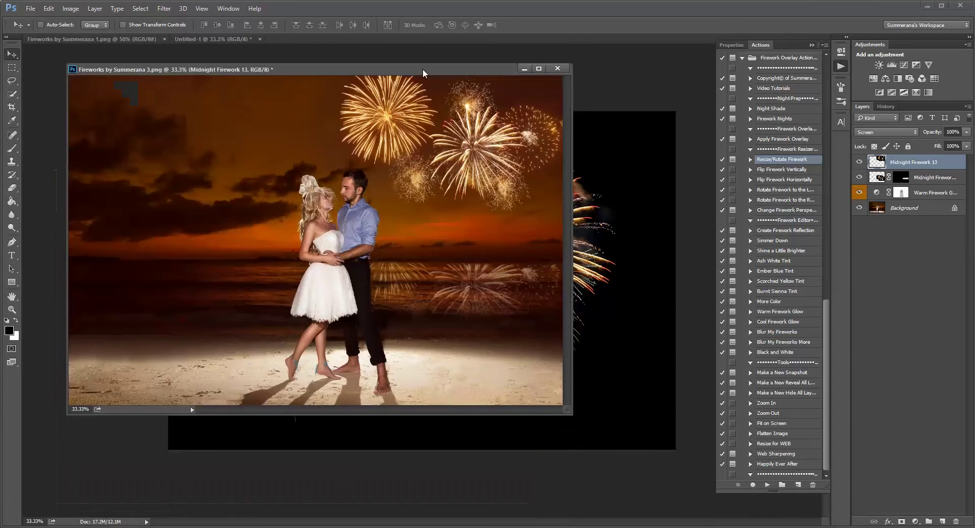
pyautogui.moveTo(422, 68); pyautogui.dragTo(430, 41)
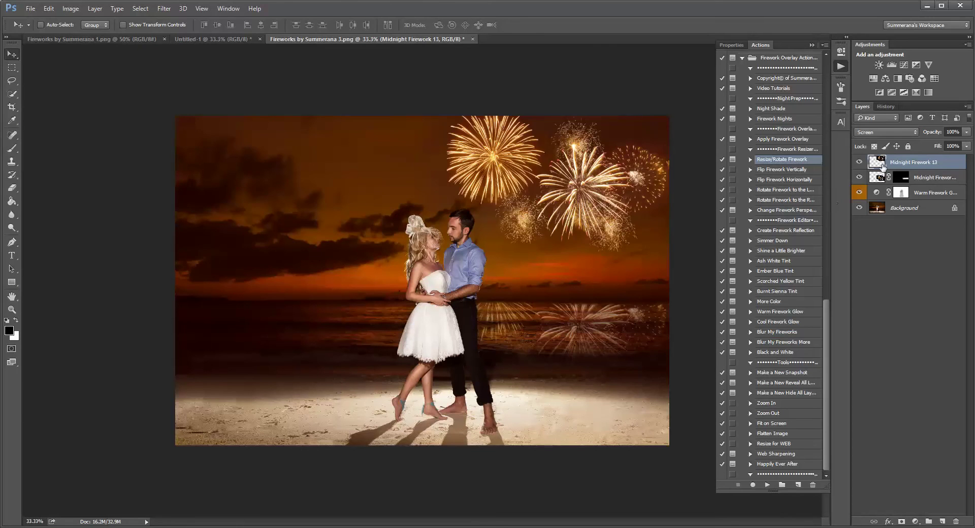
pyautogui.click(859, 163)
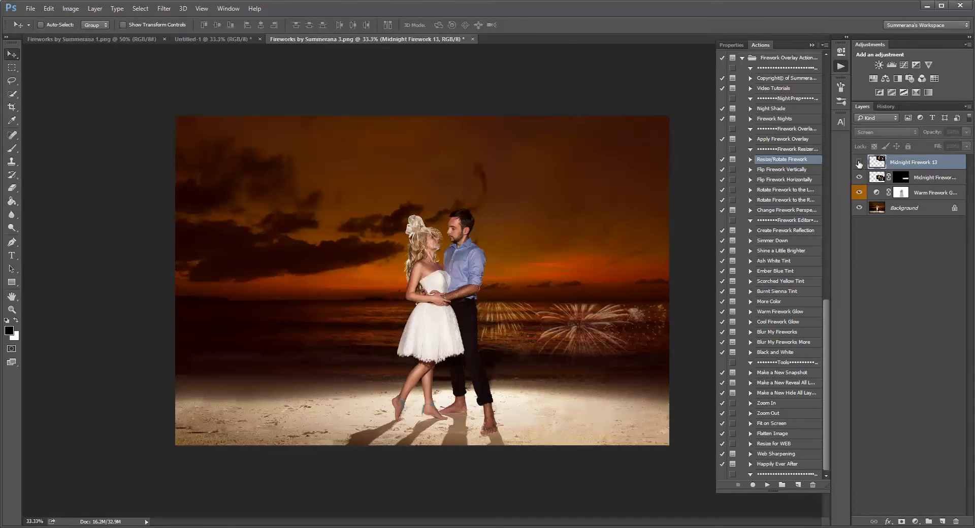
pyautogui.click(859, 177)
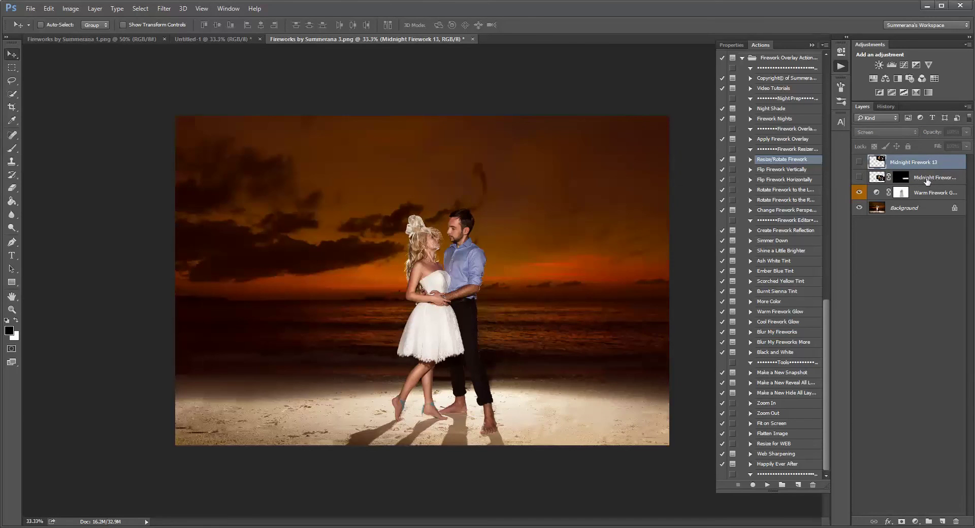
pyautogui.click(918, 207)
# Apply the Multi firework overlay with the Apply Firework Overlay action, placed high in the upper-right sky.
pyautogui.click(771, 140)
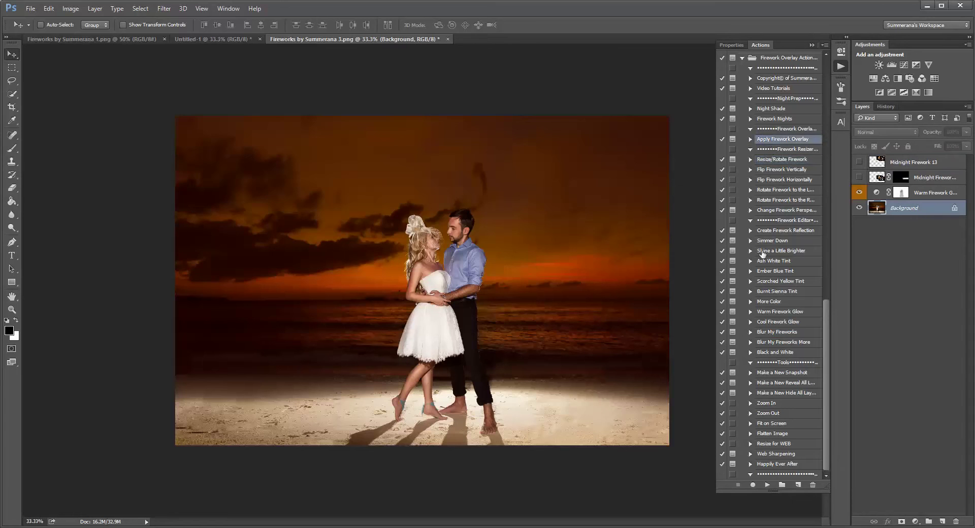
pyautogui.click(766, 485)
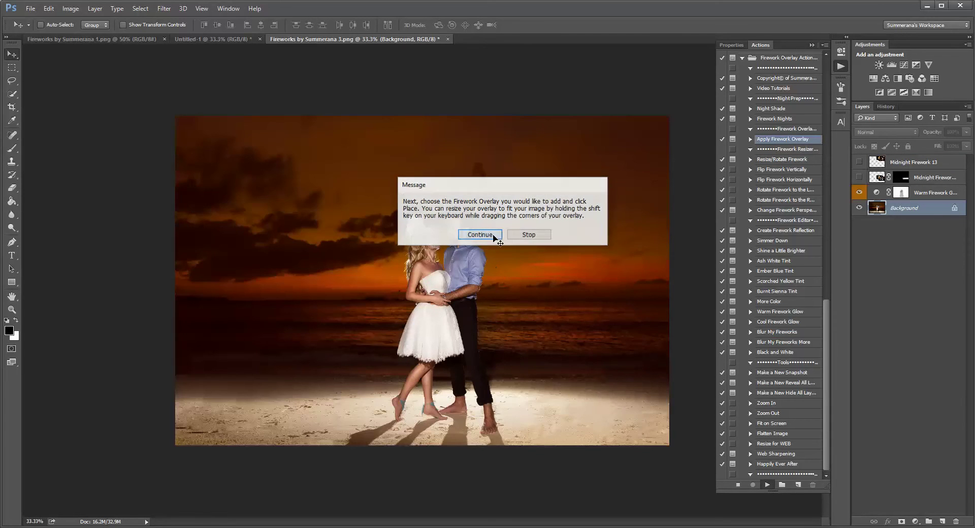
pyautogui.click(479, 296)
pyautogui.scroll(-2, 503, 285)
pyautogui.click(520, 361)
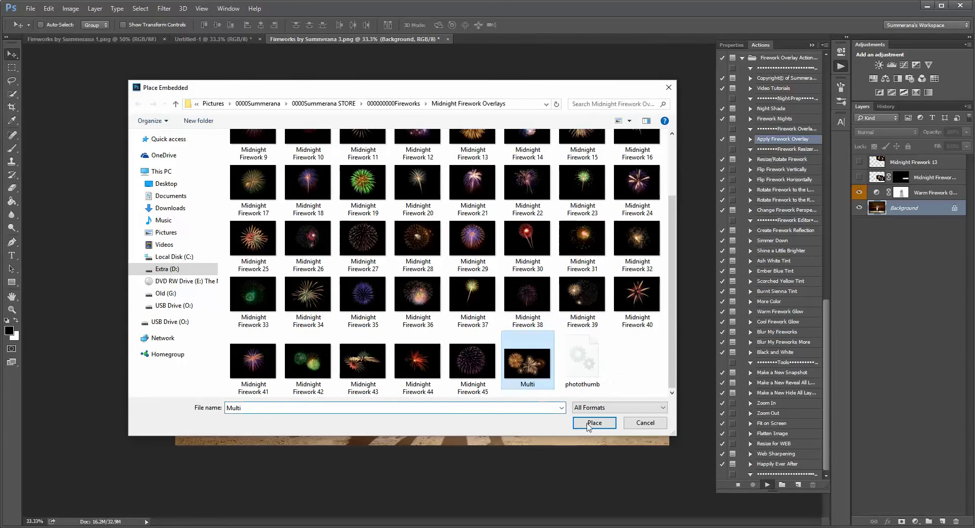
pyautogui.click(592, 424)
pyautogui.moveTo(496, 346); pyautogui.dragTo(633, 263)
pyautogui.click(360, 25)
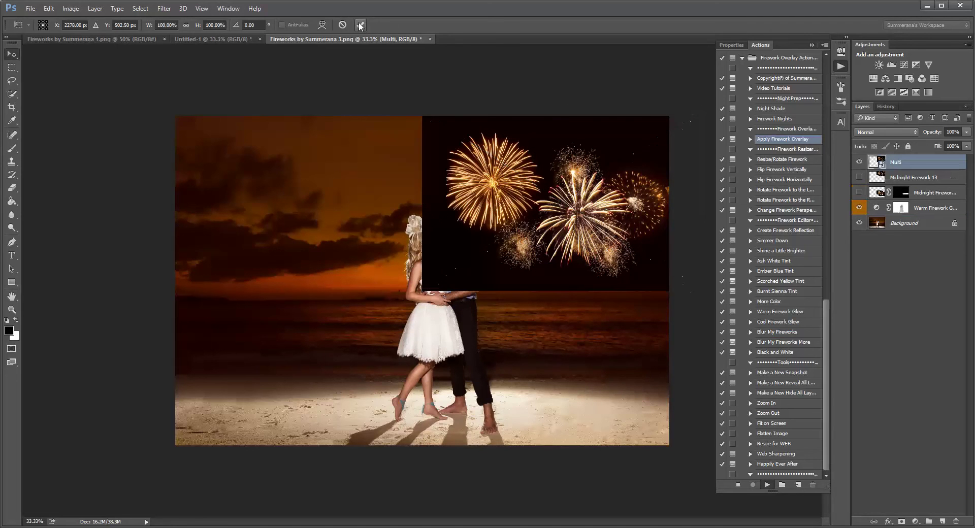
pyautogui.click(490, 241)
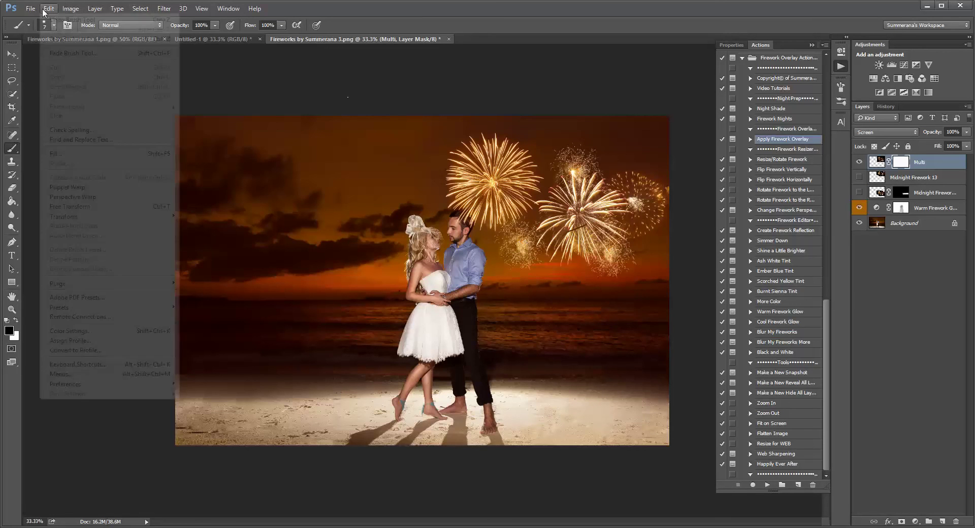
pyautogui.click(878, 162)
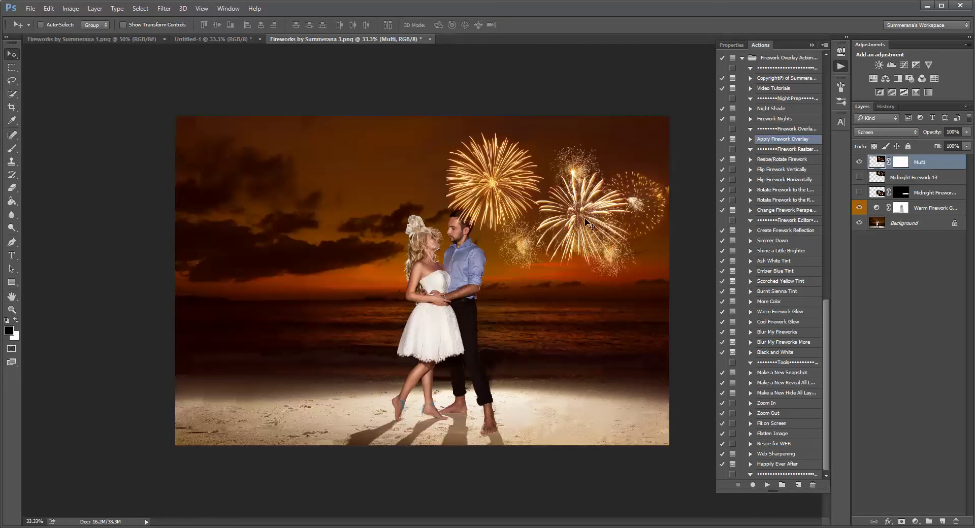
pyautogui.moveTo(586, 219); pyautogui.dragTo(594, 199)
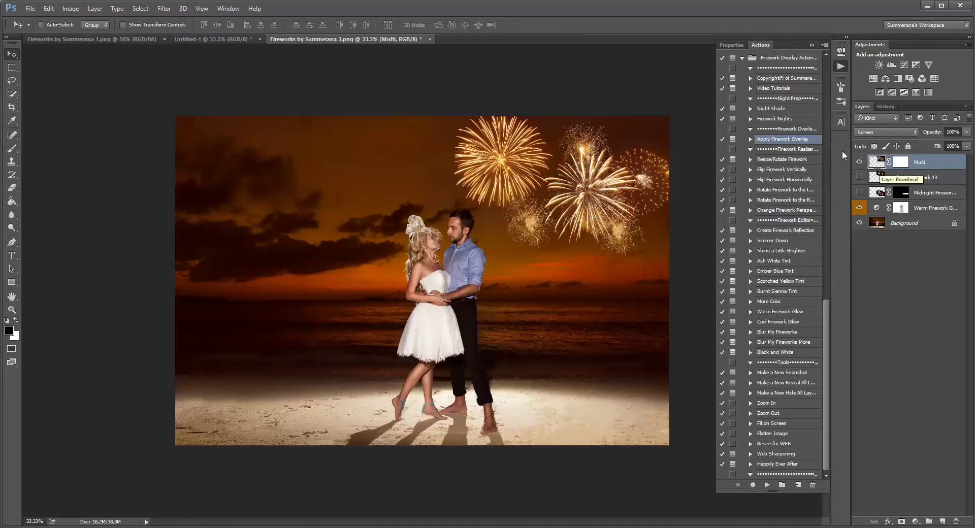
# Run Create Firework Reflection with the Multi file placed low toward the water, then select Background.
pyautogui.click(778, 232)
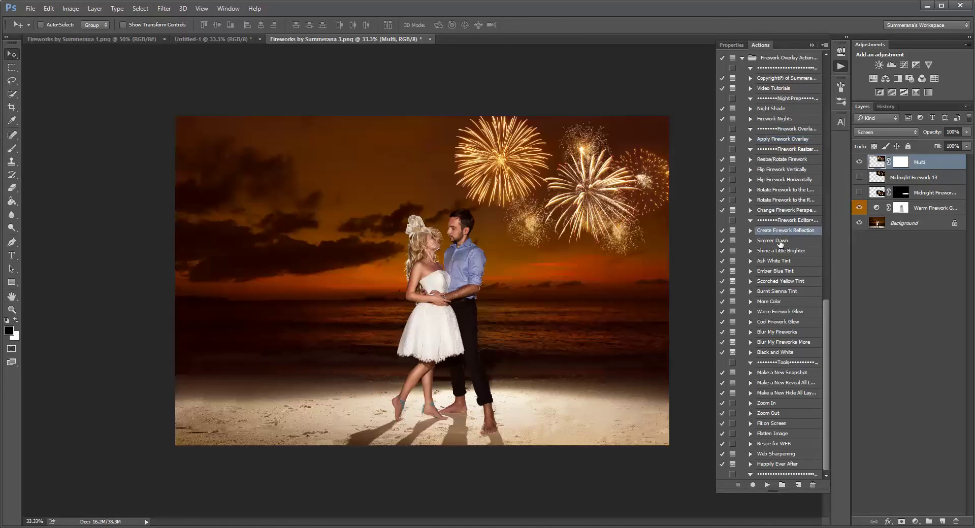
pyautogui.click(767, 485)
pyautogui.click(562, 278)
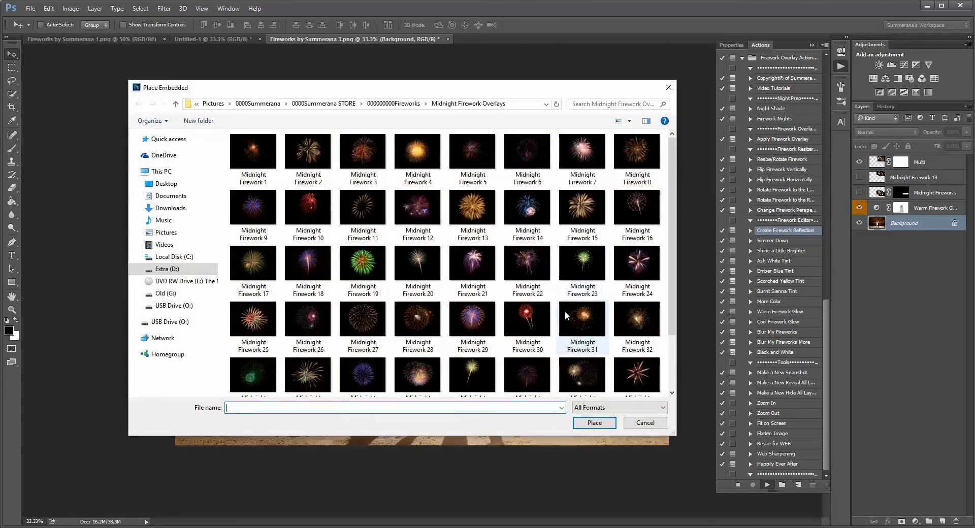
pyautogui.scroll(-5, 565, 311)
pyautogui.click(525, 362)
pyautogui.click(590, 419)
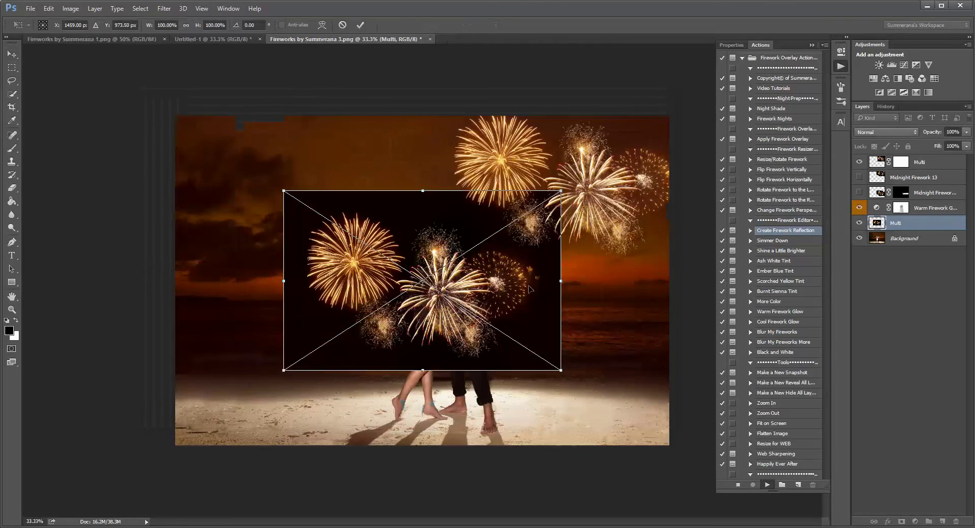
pyautogui.moveTo(493, 290); pyautogui.dragTo(633, 342)
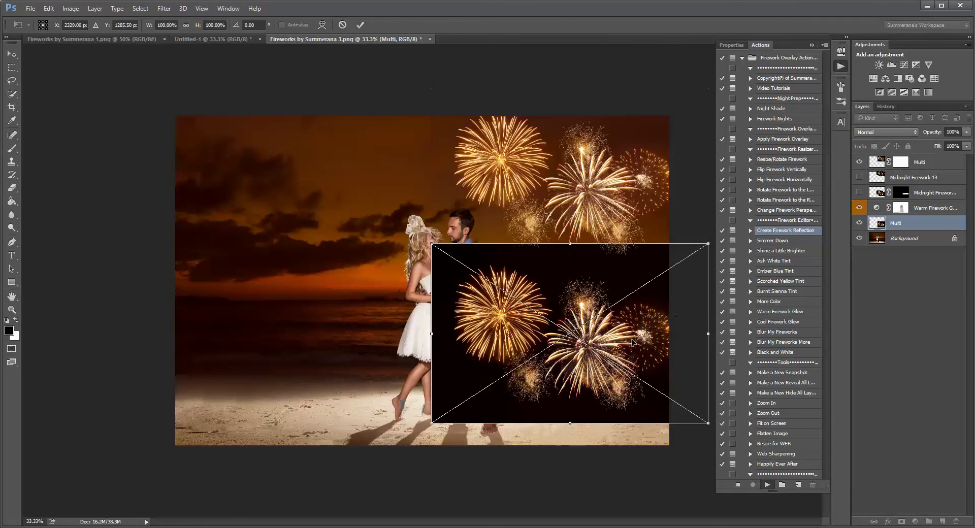
pyautogui.click(359, 24)
pyautogui.click(509, 250)
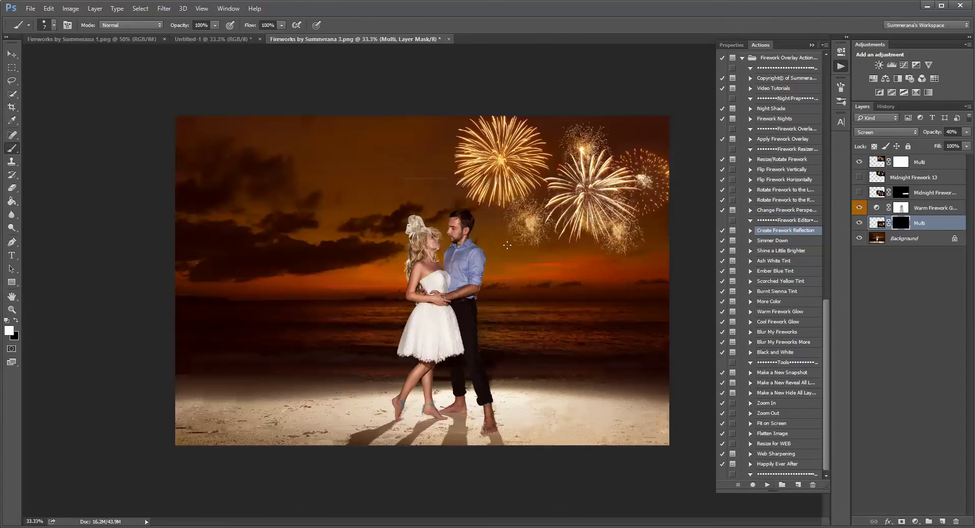
pyautogui.click(12, 54)
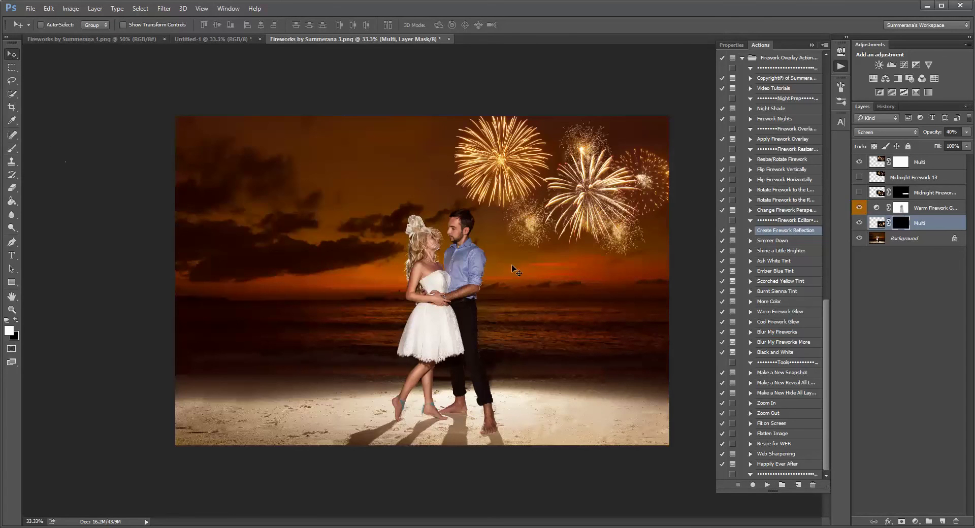
pyautogui.click(906, 239)
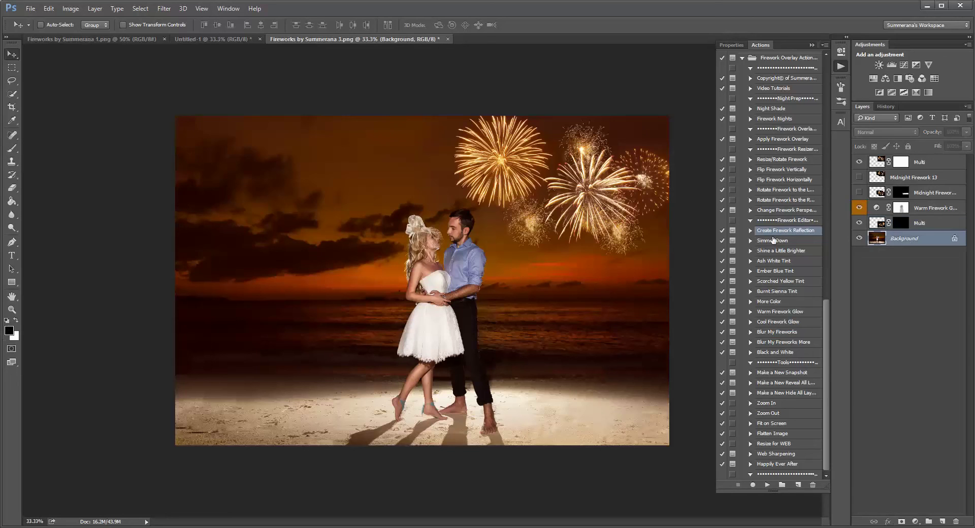
# Dodge a strip of sea behind the couple with a 100 px brush, then enlarge it to 125.
pyautogui.click(12, 227)
pyautogui.click(51, 229)
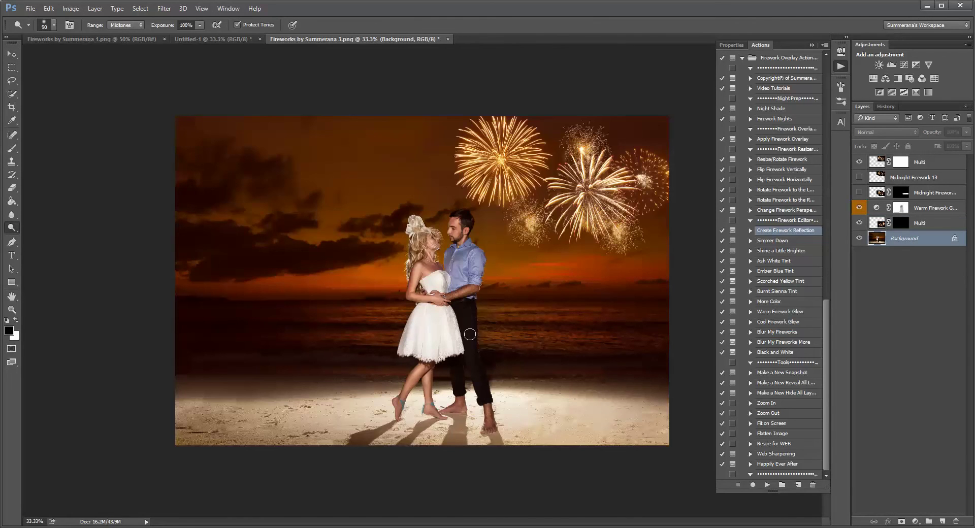
pyautogui.press(']')
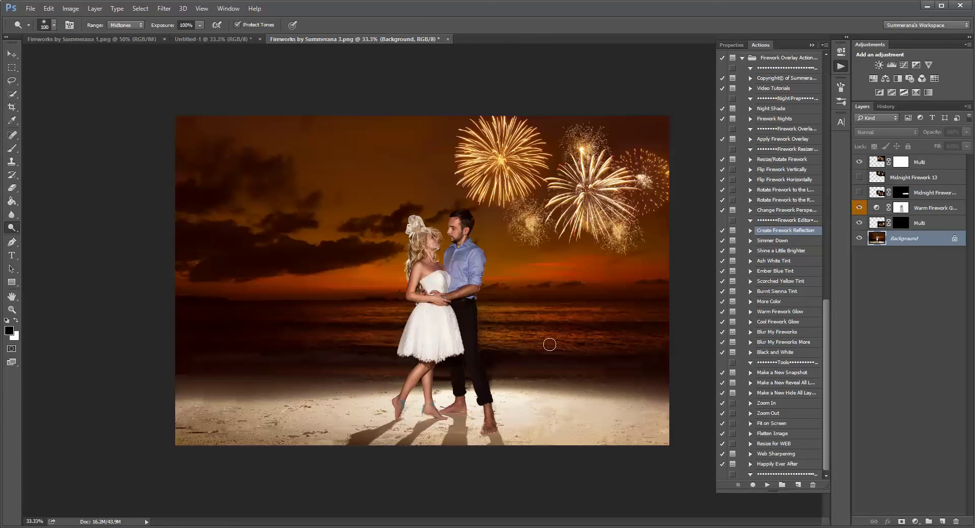
pyautogui.moveTo(340, 312); pyautogui.dragTo(396, 314)
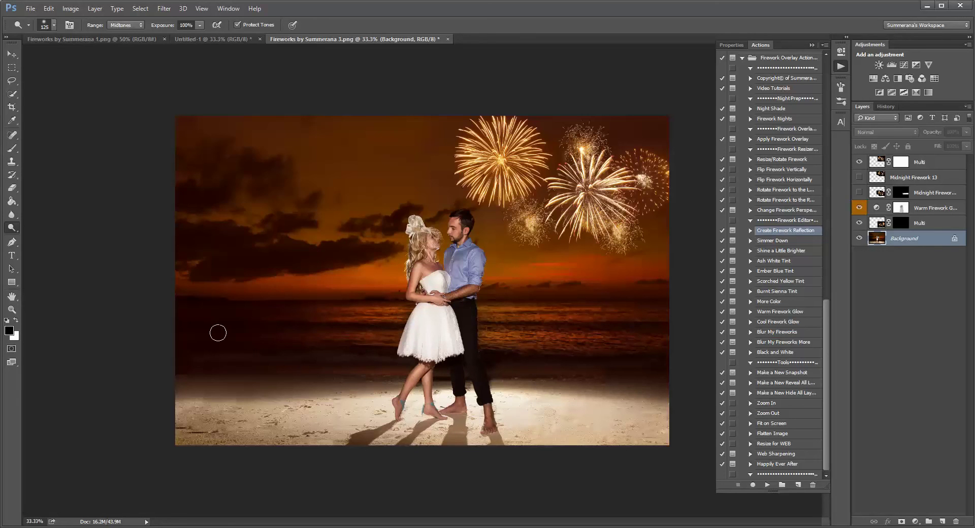
pyautogui.press(']')
# Paint a trial reflection stroke on the Multi layer mask, then undo it.
pyautogui.click(906, 228)
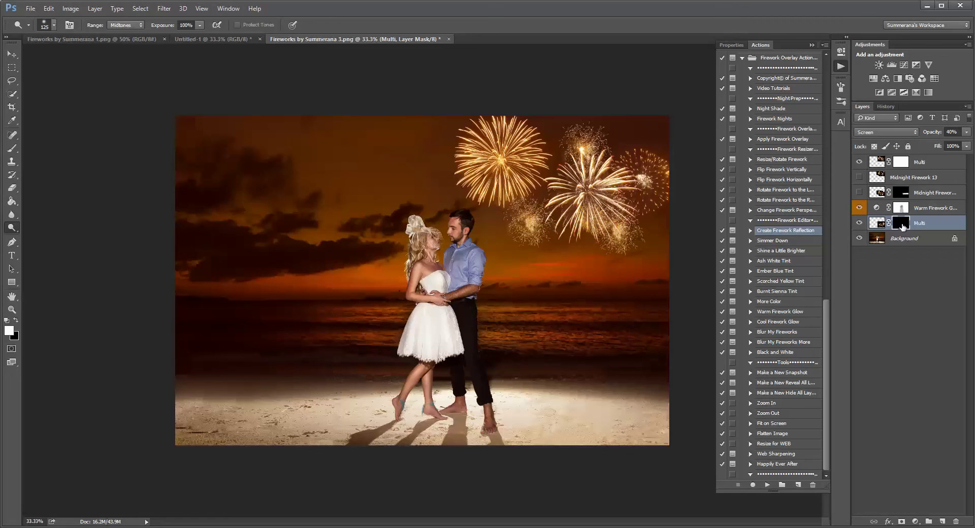
pyautogui.click(12, 150)
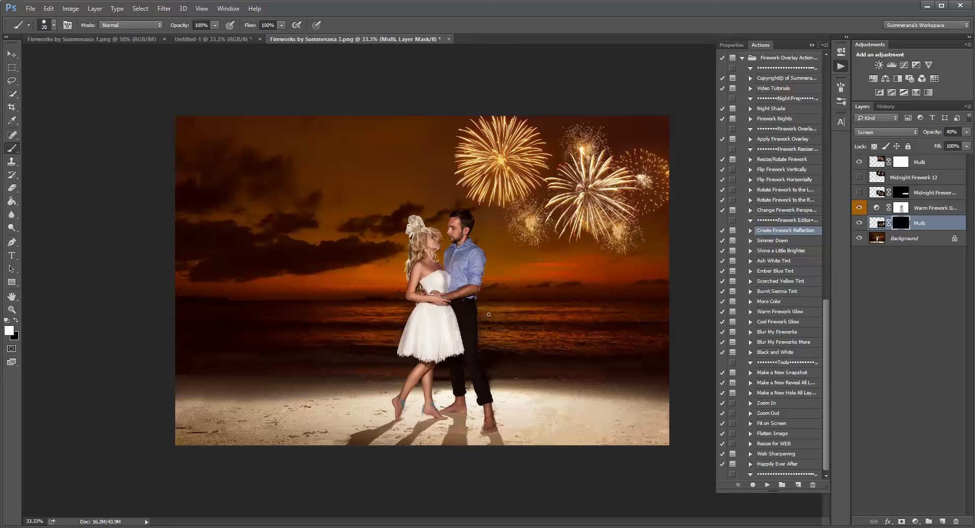
pyautogui.moveTo(485, 311); pyautogui.dragTo(622, 315)
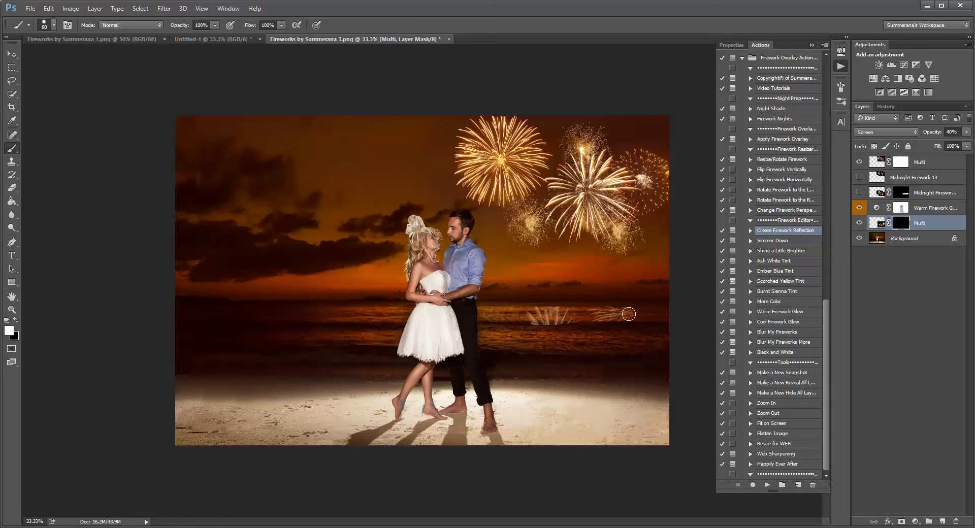
pyautogui.click(49, 8)
pyautogui.click(55, 20)
# Paint golden reflections right of the couple with a soft round brush, then set 33% opacity and size 250.
pyautogui.click(51, 25)
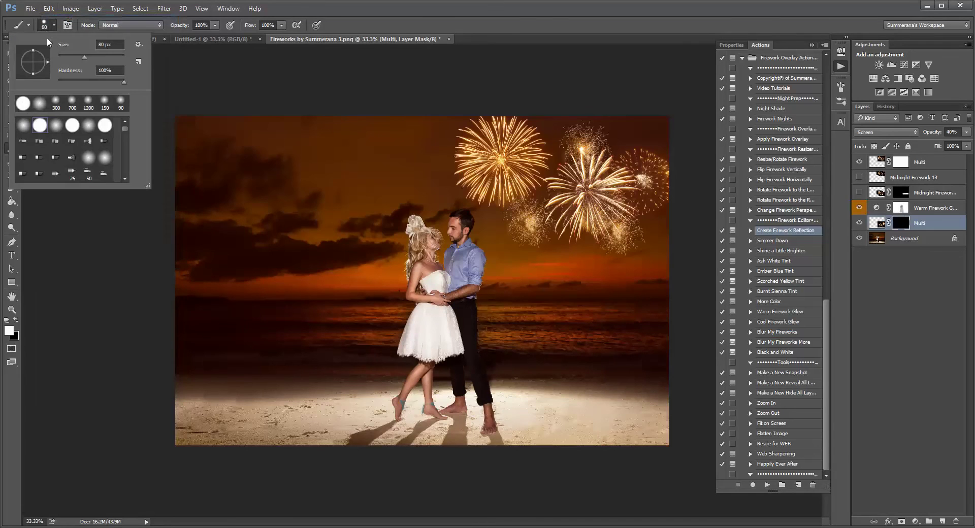
pyautogui.doubleClick(39, 104)
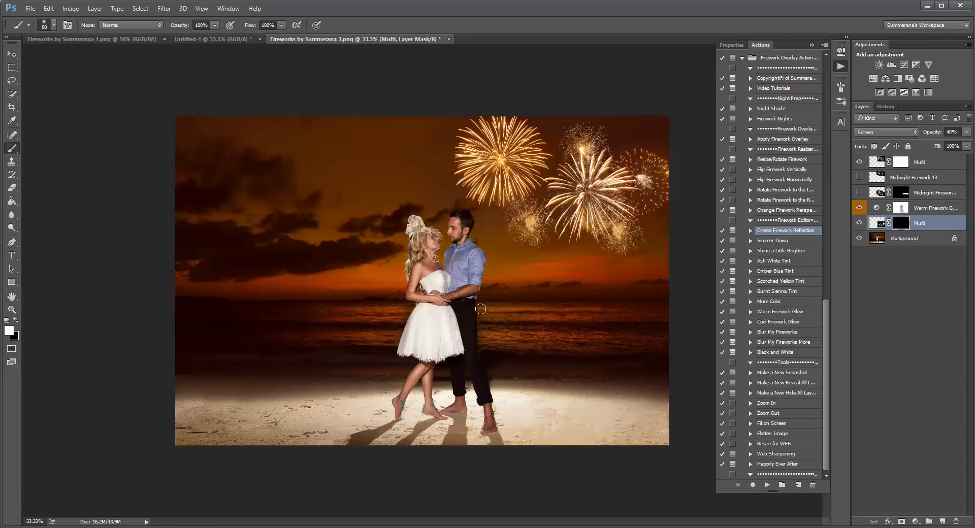
pyautogui.moveTo(483, 309)
pyautogui.mouseDown()
pyautogui.moveTo(602, 312)
pyautogui.moveTo(485, 318)
pyautogui.moveTo(616, 320)
pyautogui.moveTo(681, 310)
pyautogui.moveTo(496, 333)
pyautogui.moveTo(599, 336)
pyautogui.moveTo(489, 337)
pyautogui.moveTo(494, 348)
pyautogui.moveTo(698, 346)
pyautogui.moveTo(548, 345)
pyautogui.moveTo(572, 327)
pyautogui.mouseUp()
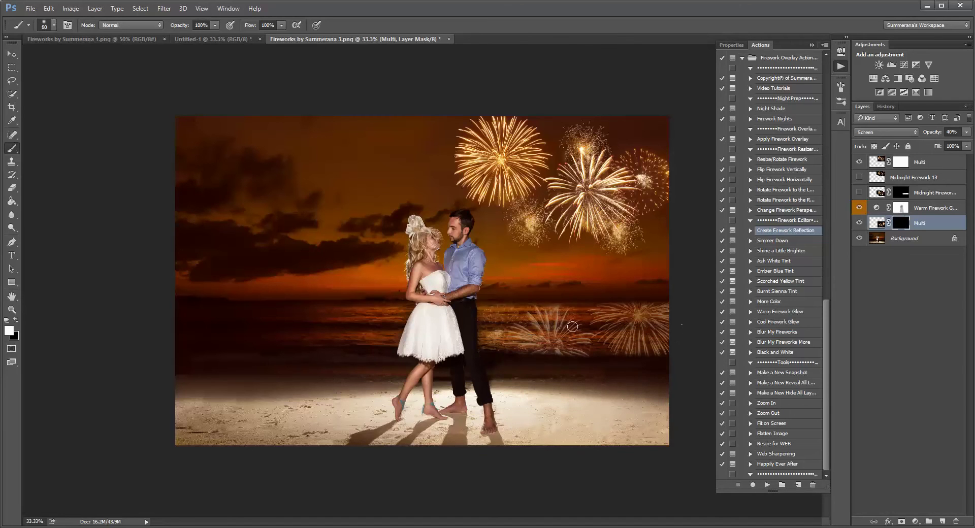
pyautogui.moveTo(507, 346); pyautogui.dragTo(692, 351)
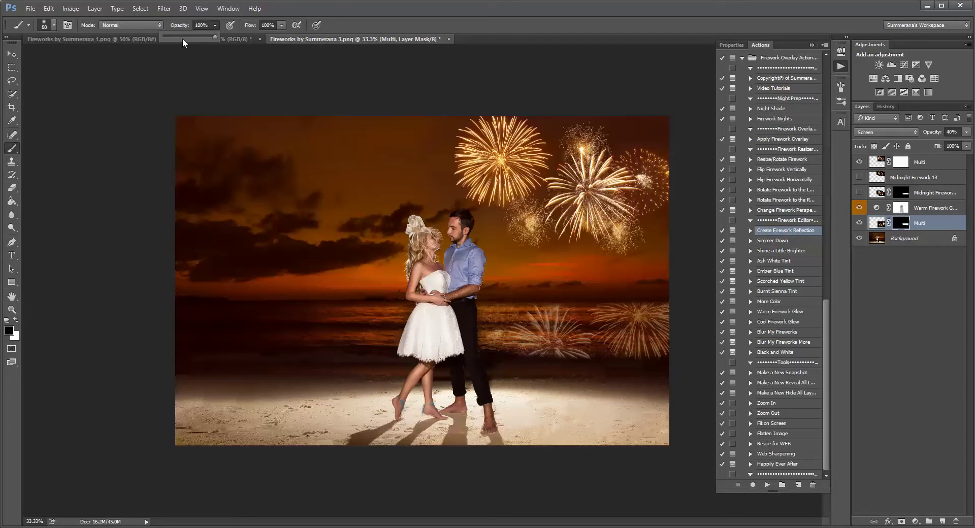
pyautogui.click(181, 37)
pyautogui.press(']')
pyautogui.press(']')
pyautogui.press(']')
pyautogui.press(']')
pyautogui.press(']')
pyautogui.press(']')
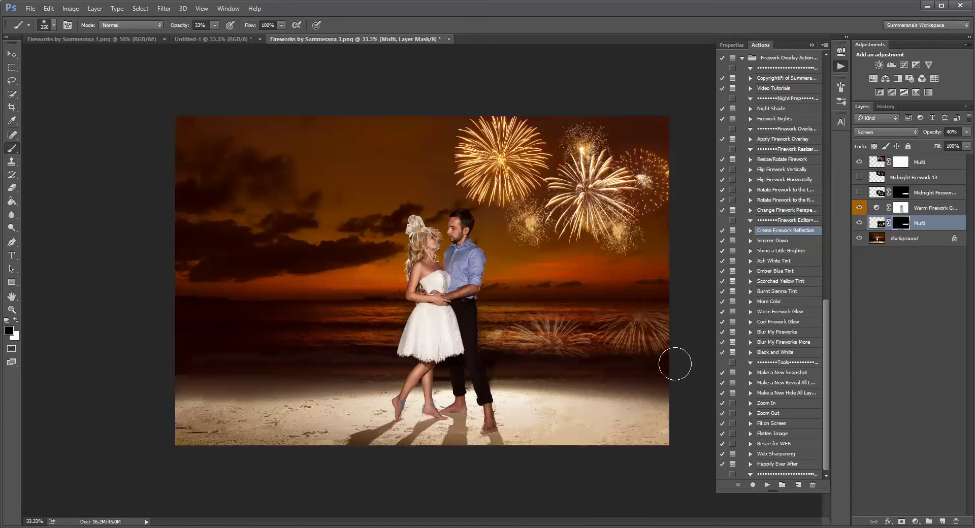
# Toggle the Multi reflection and Midnight Firework layers' visibility to compare the result.
pyautogui.click(859, 224)
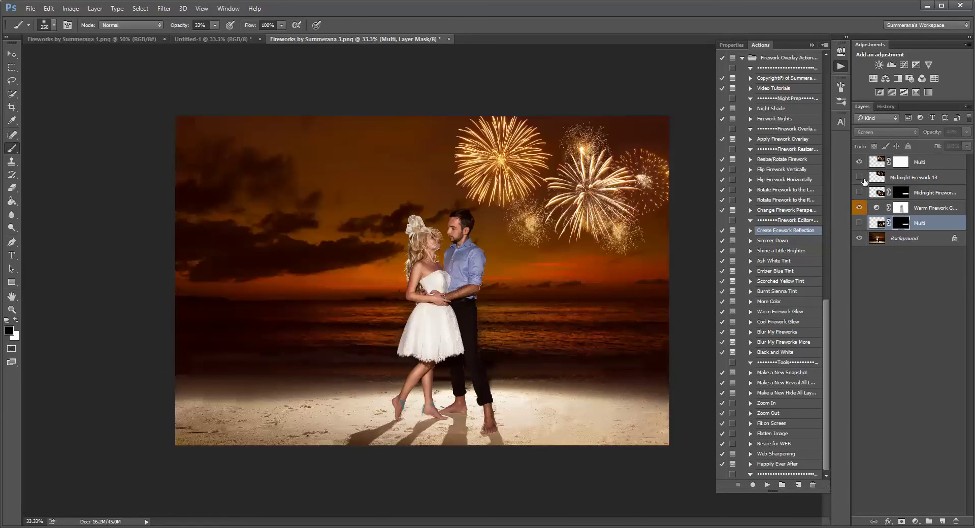
pyautogui.click(859, 177)
pyautogui.click(859, 177)
pyautogui.click(859, 193)
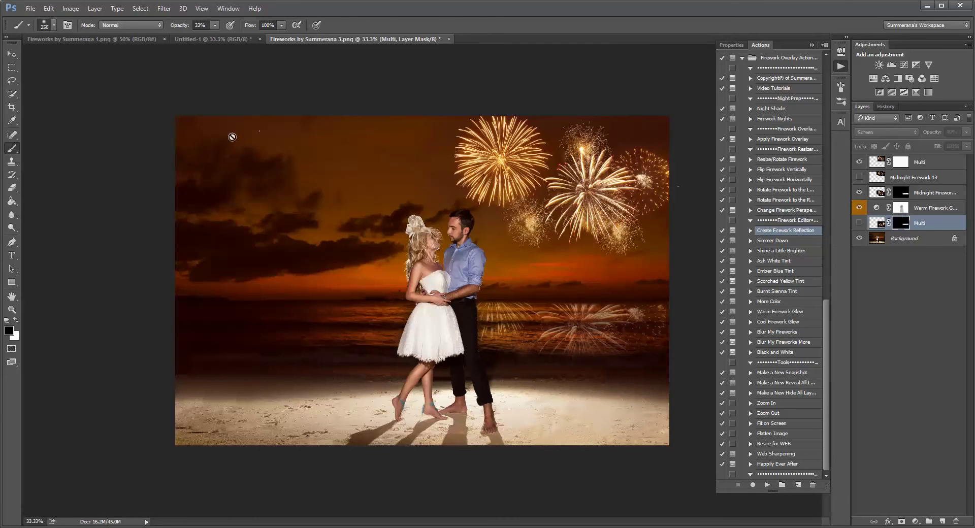
pyautogui.click(11, 55)
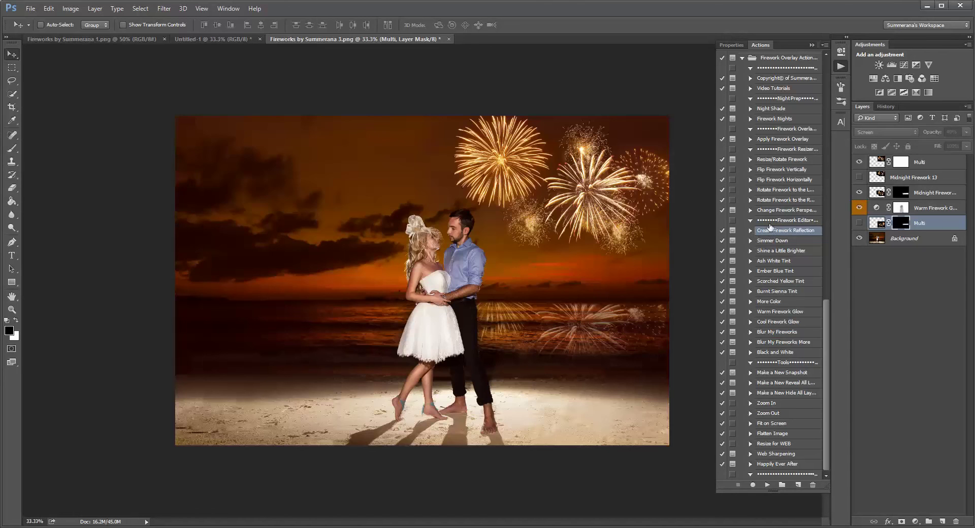
# Switch to the Fireworks by Summerana 1.png collage document.
pyautogui.click(80, 39)
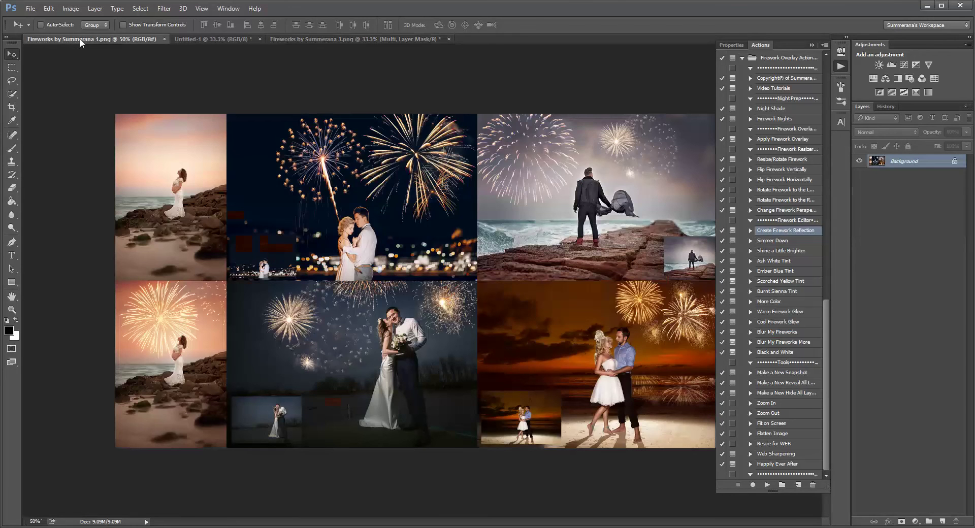